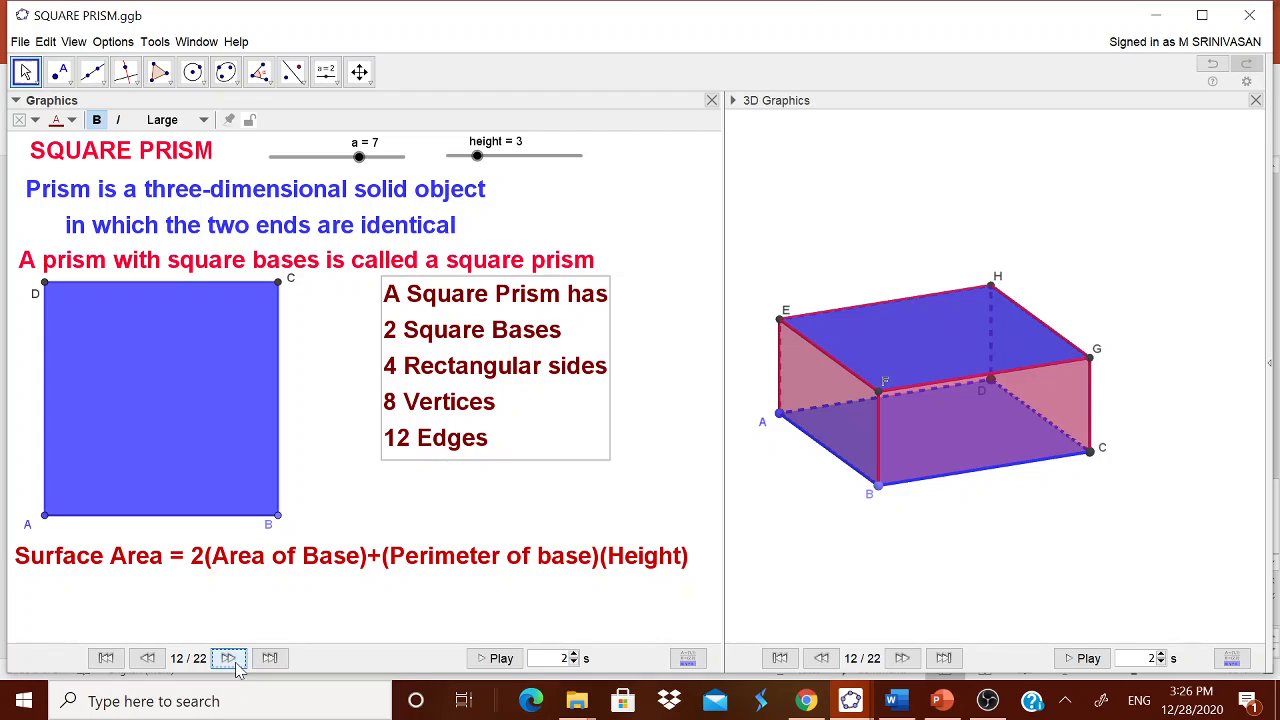
Advance the finished square prism construction to step 20 of 22, through its surface area and volume texts
left_click(236, 665)
left_click(236, 664)
left_click(236, 664)
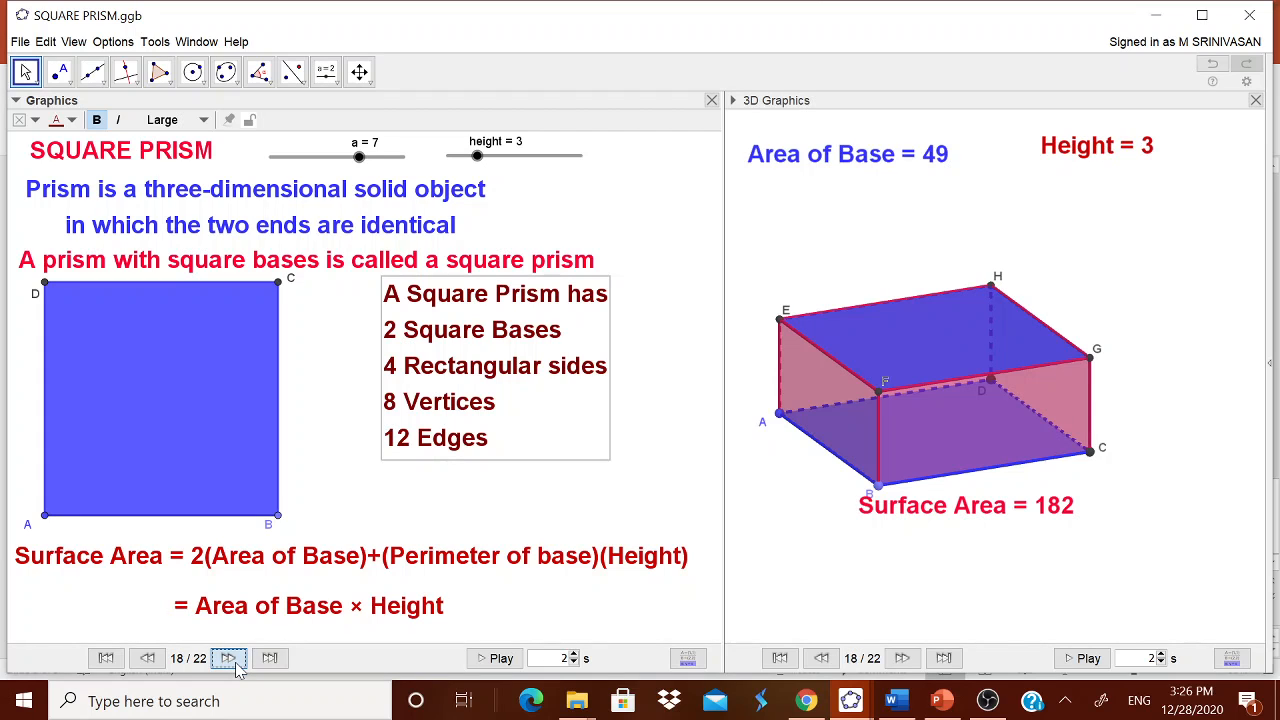
left_click(236, 664)
left_click(236, 664)
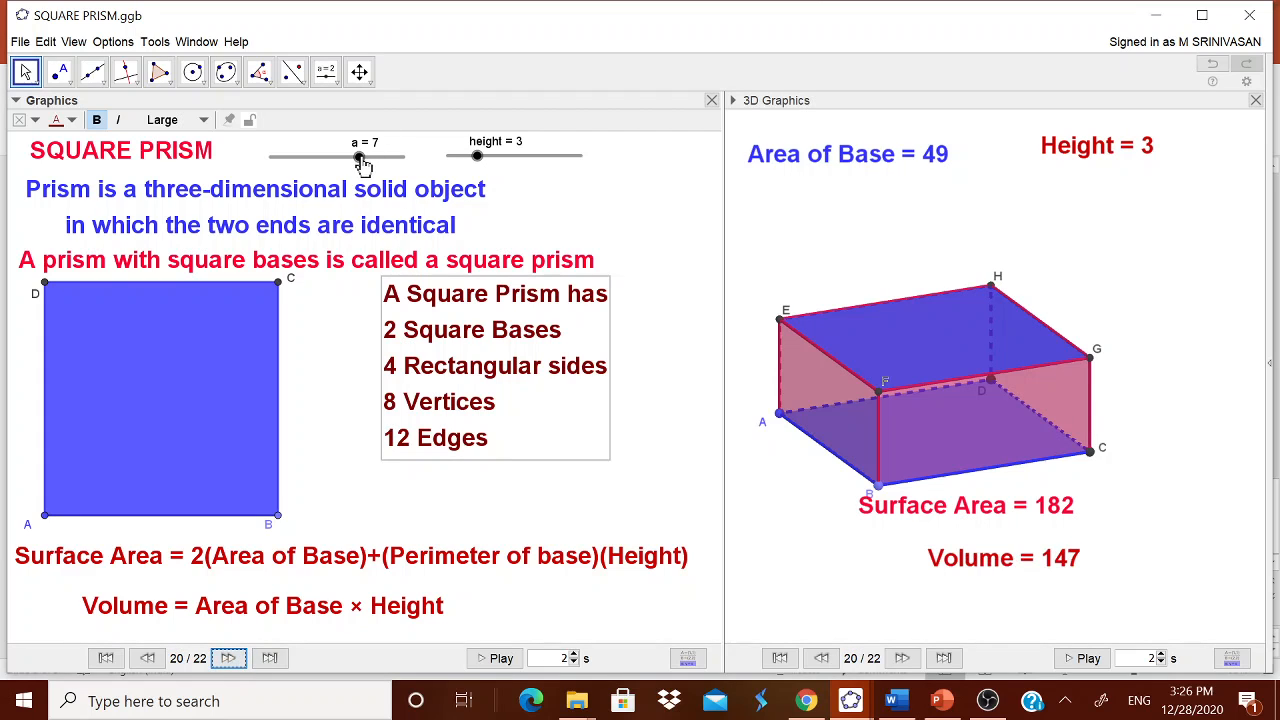
Try base side a at 8, then set the prism's height to 5 and a to 6
mouse_move(360, 157)
left_mouse_down()
mouse_move(403, 158)
mouse_move(373, 158)
left_mouse_up()
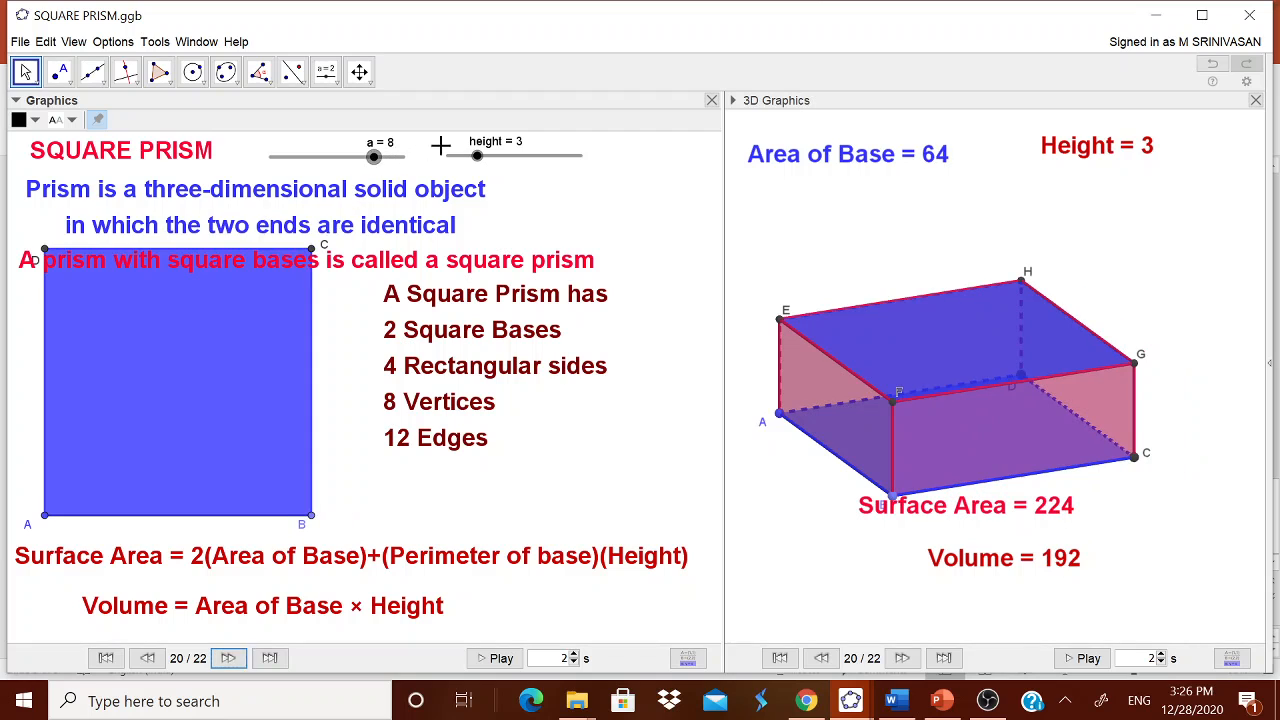
left_click_drag(478, 156, 507, 168)
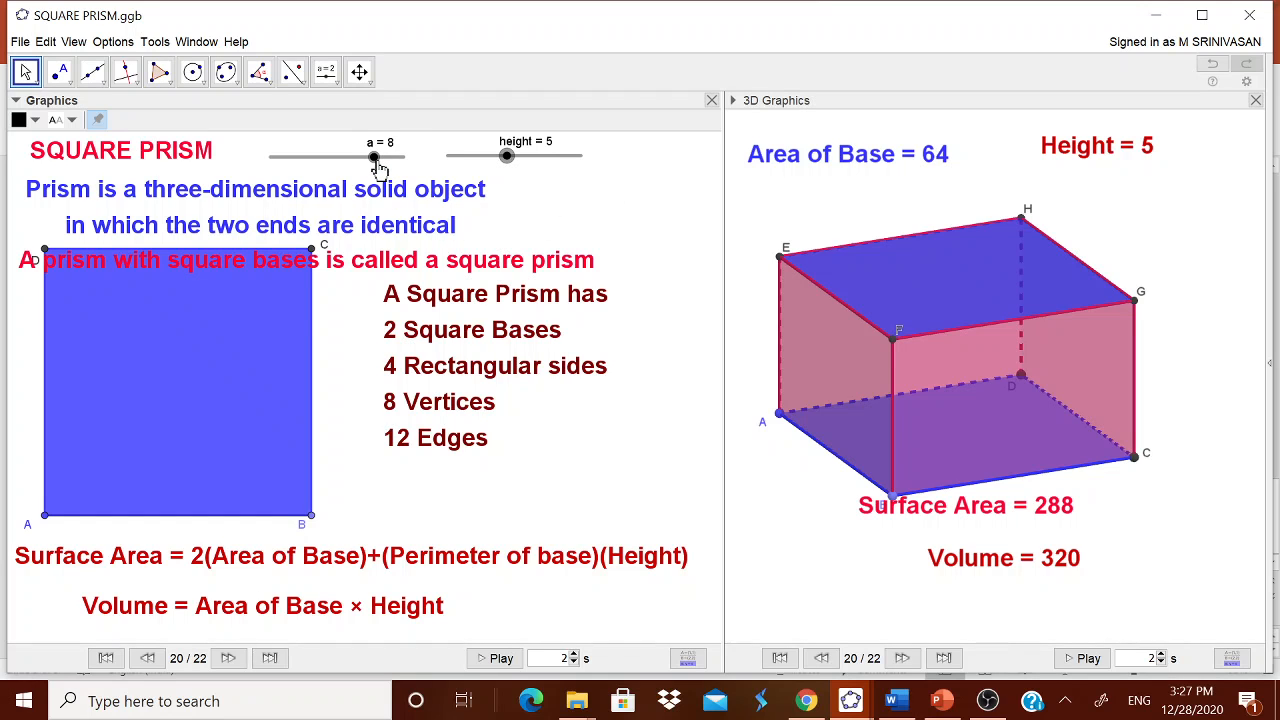
left_click_drag(376, 166, 342, 170)
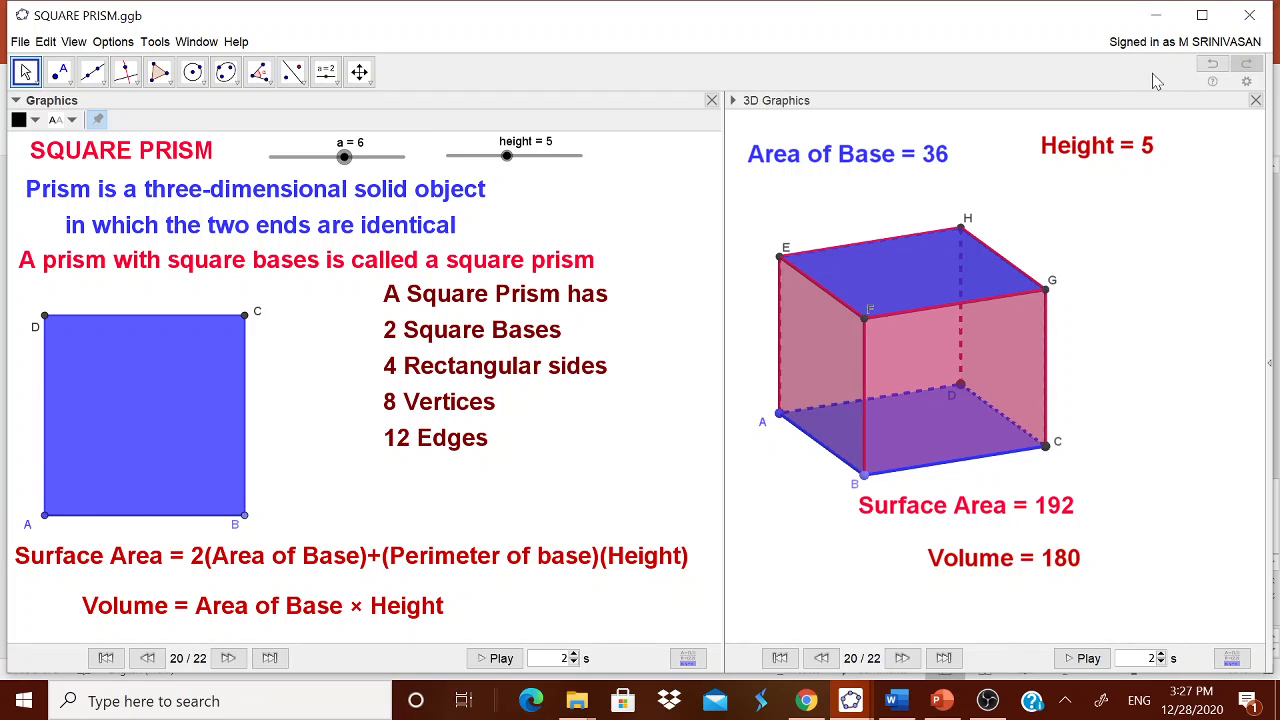
Minimise SQUARE PRISM.ggb and switch to the blank GeoGebra Classic 5 window
left_click(1155, 15)
mouse_move(860, 705)
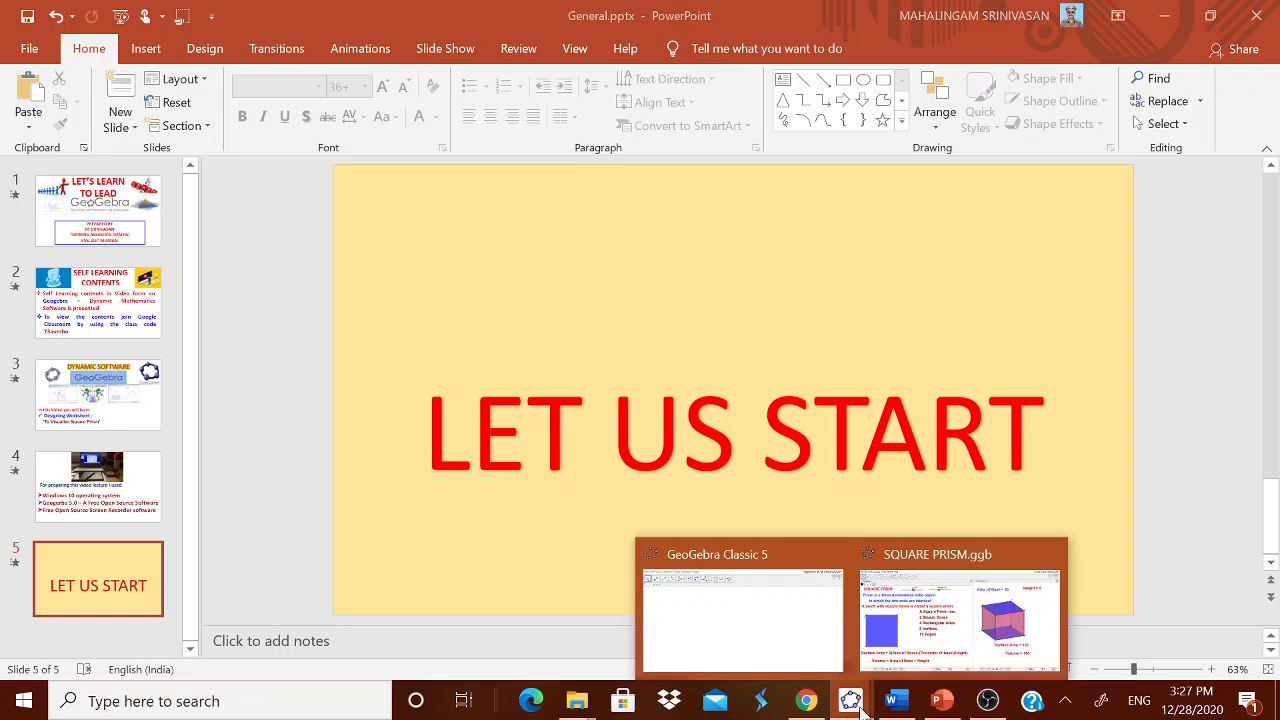
left_click(795, 633)
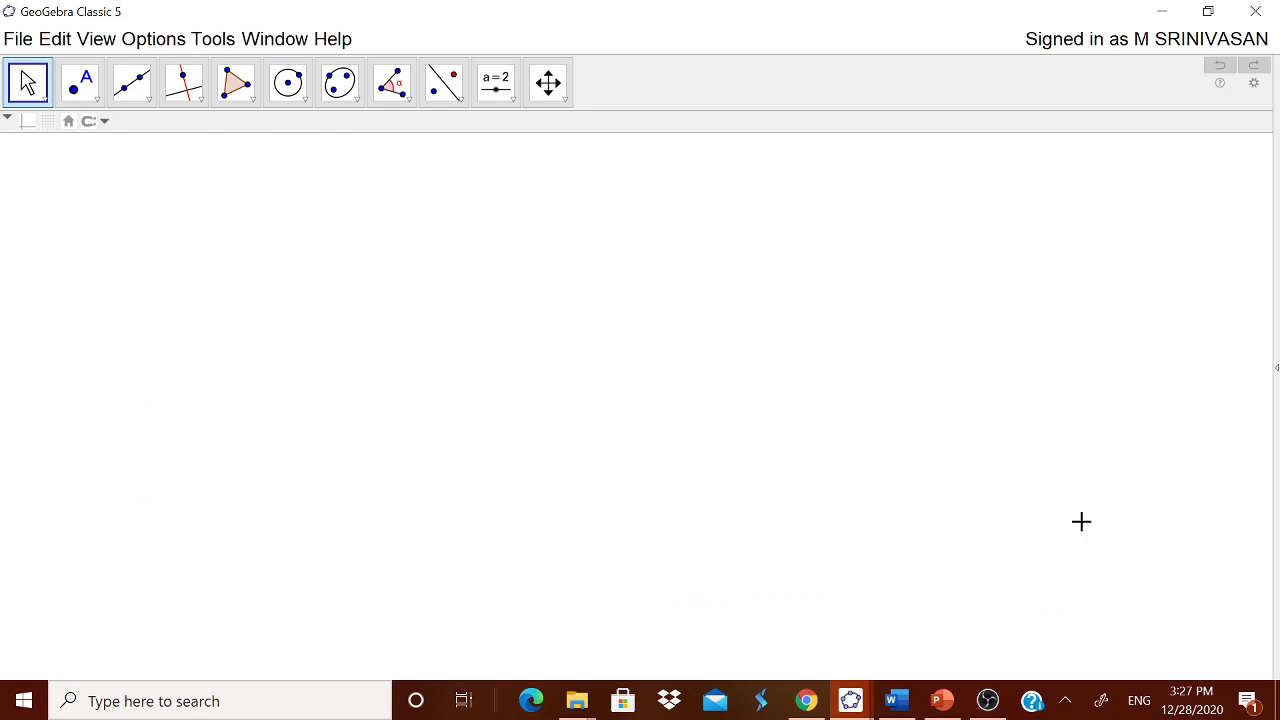
left_click(1279, 374)
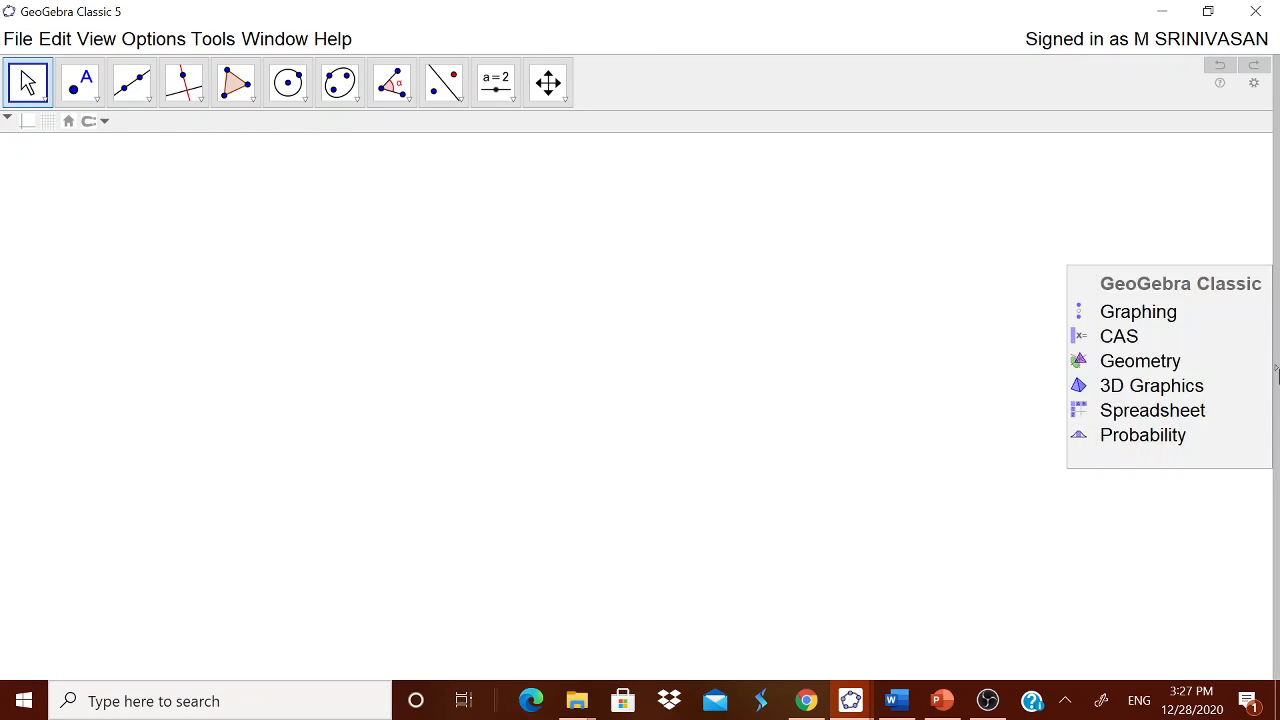
left_click(1279, 374)
left_click(1279, 374)
left_click(1224, 366)
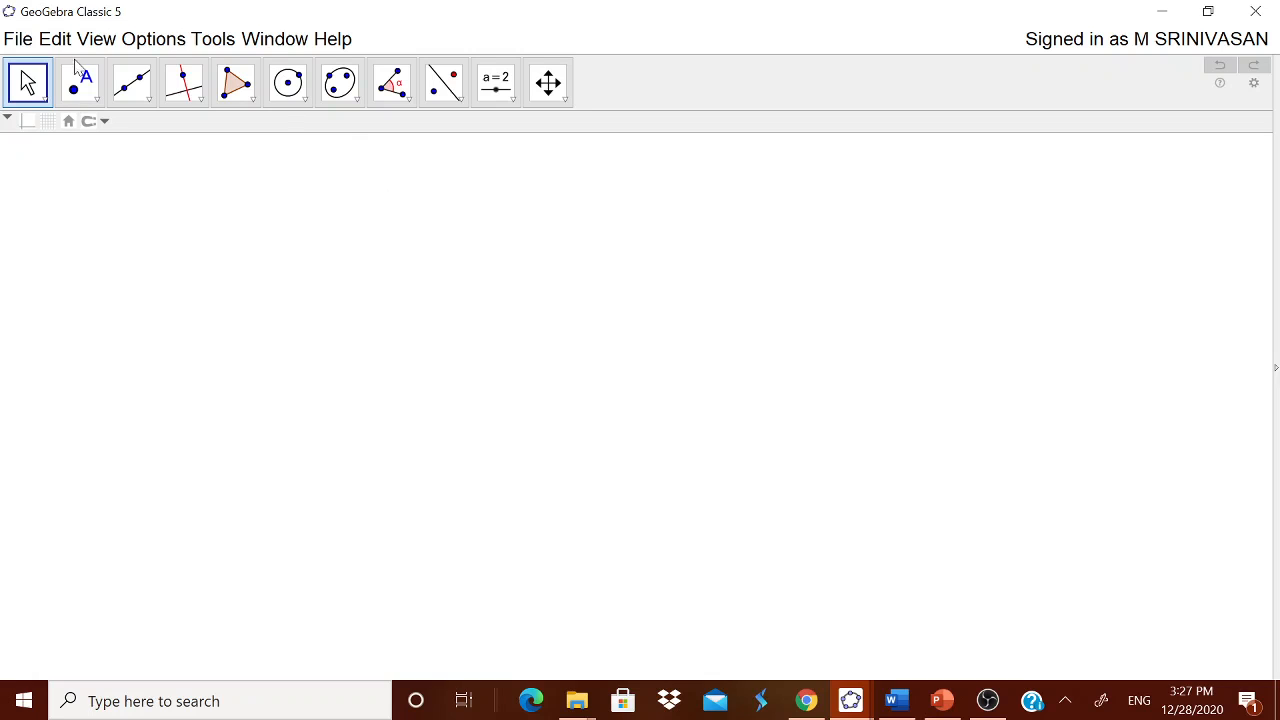
left_click(168, 44)
mouse_move(190, 79)
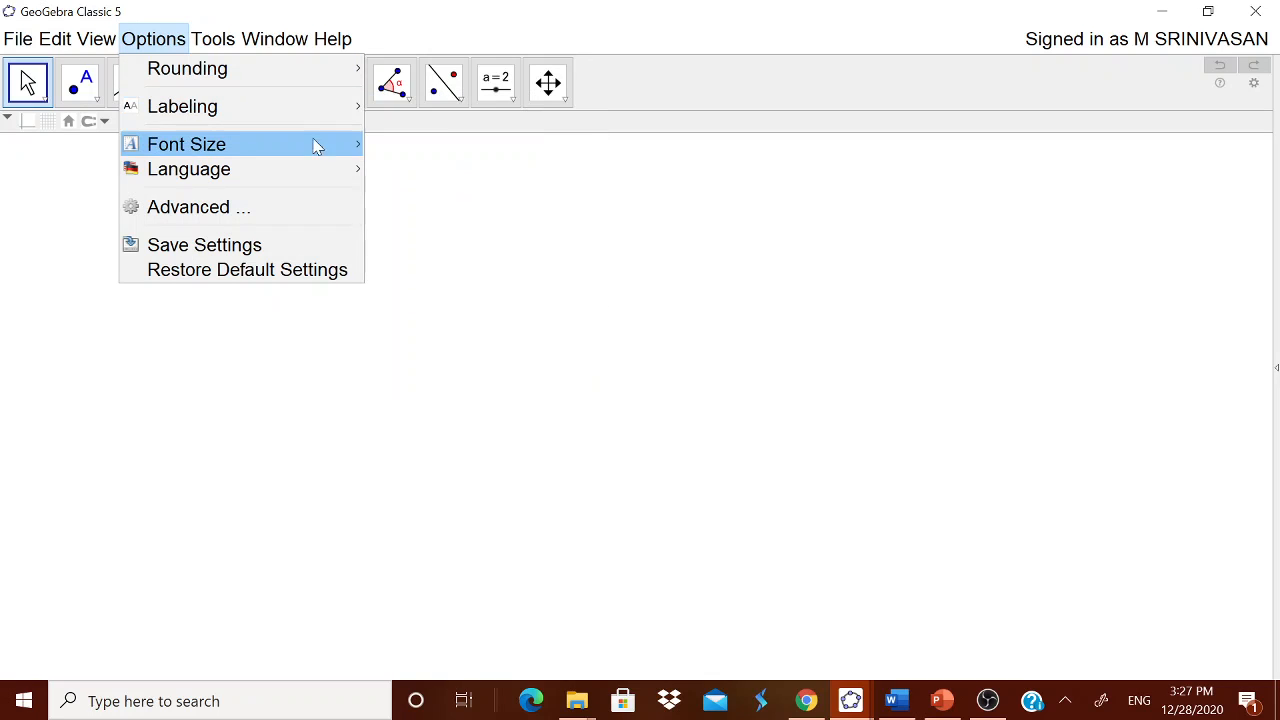
left_click(490, 22)
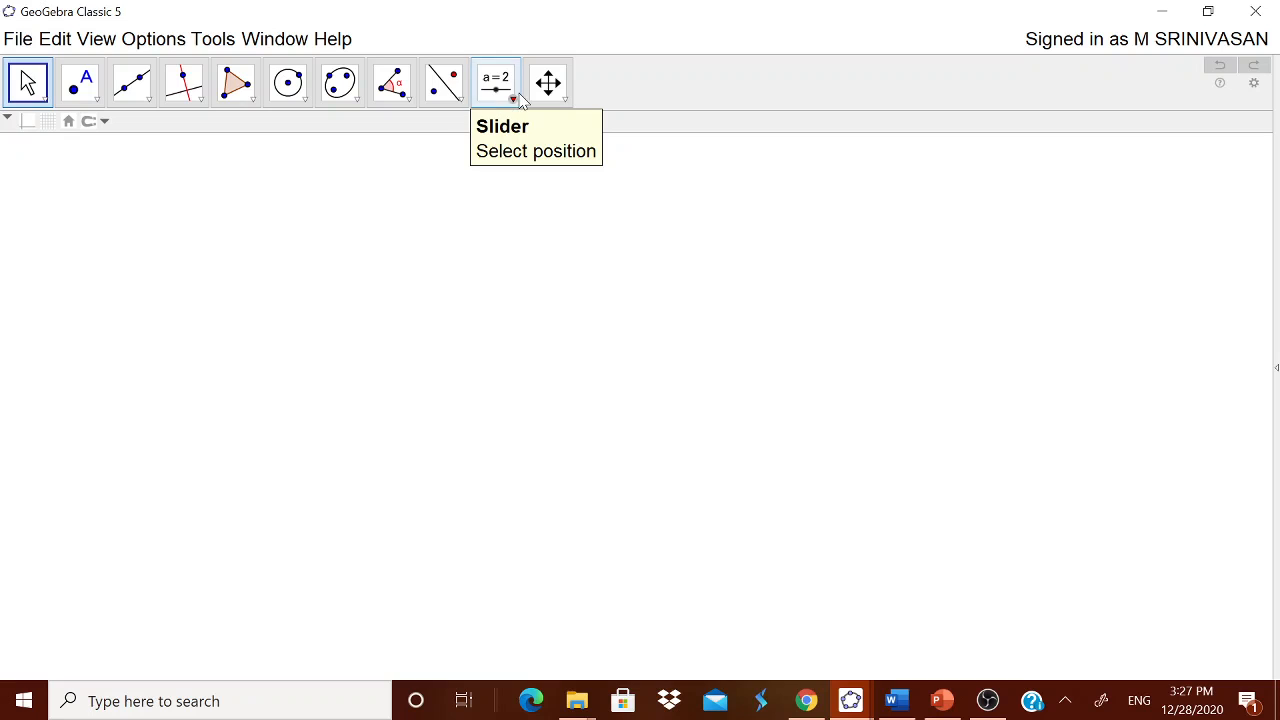
Insert the text "SQUARE PRISM" and place it as the title in the drawing area's upper-left corner
left_click(494, 92)
left_click(512, 172)
left_click(537, 214)
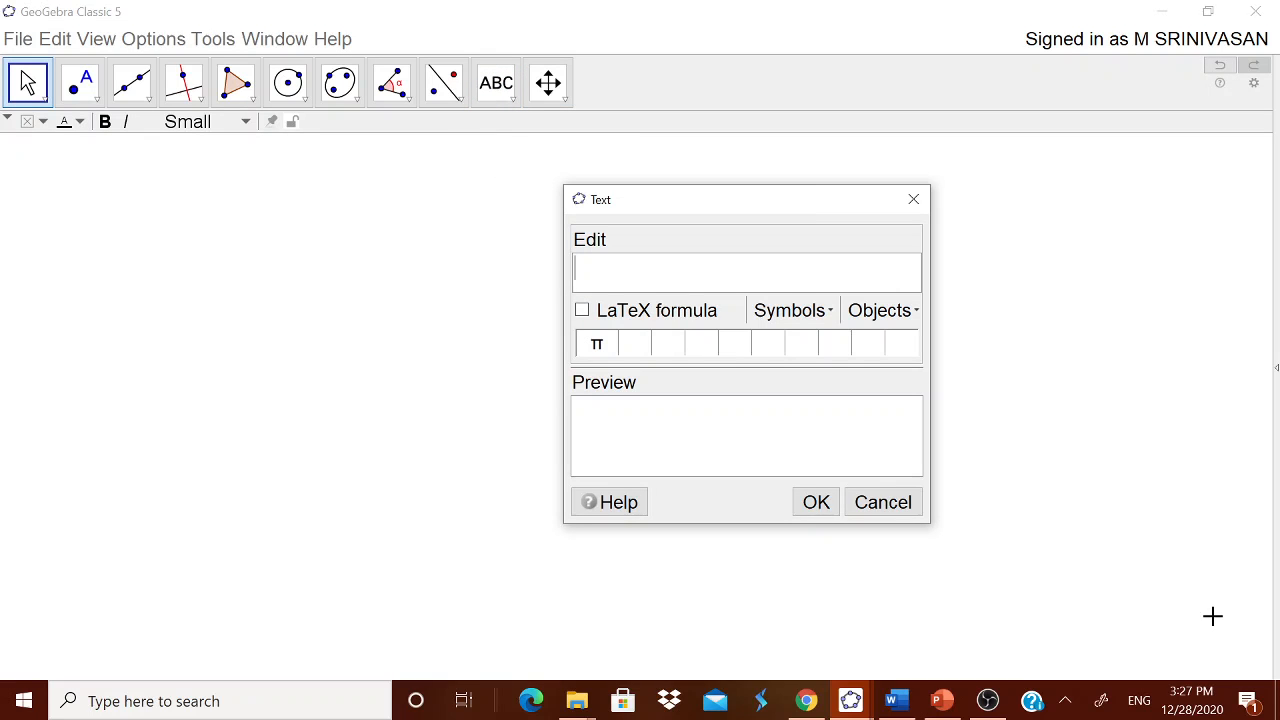
type("SQUARE ")
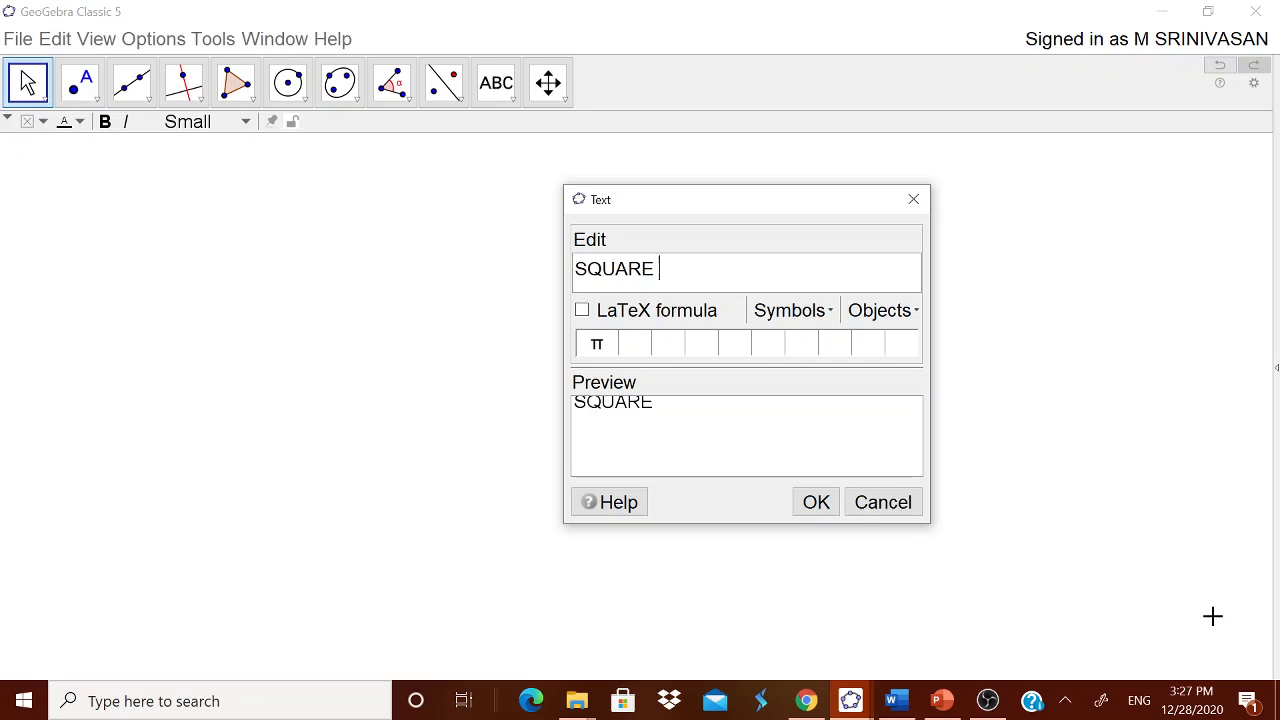
type("PRRRRRRRRRRRRRRRRRR")
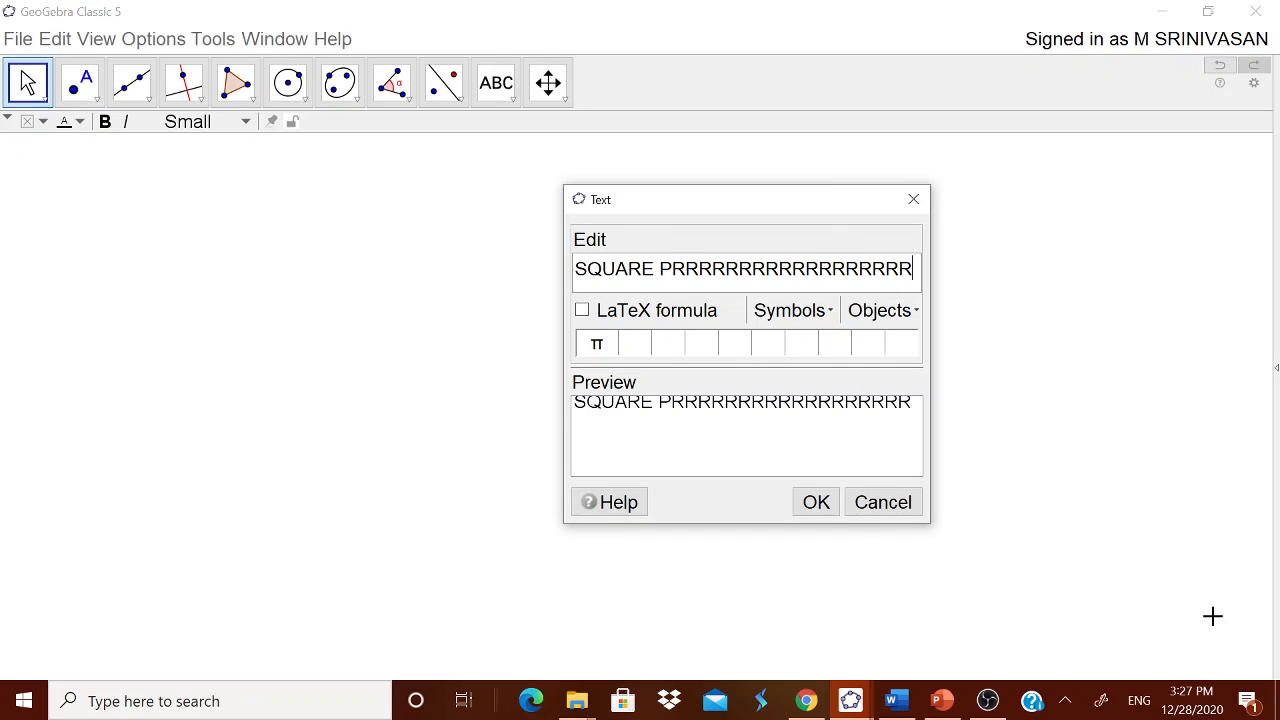
key("BackSpace")
key("BackSpace")
key("BackSpace")
key("BackSpace")
key("BackSpace")
key("BackSpace")
key("BackSpace")
key("BackSpace")
key("BackSpace")
key("BackSpace")
key("BackSpace")
key("BackSpace")
key("BackSpace")
key("BackSpace")
key("BackSpace")
type("RISM")
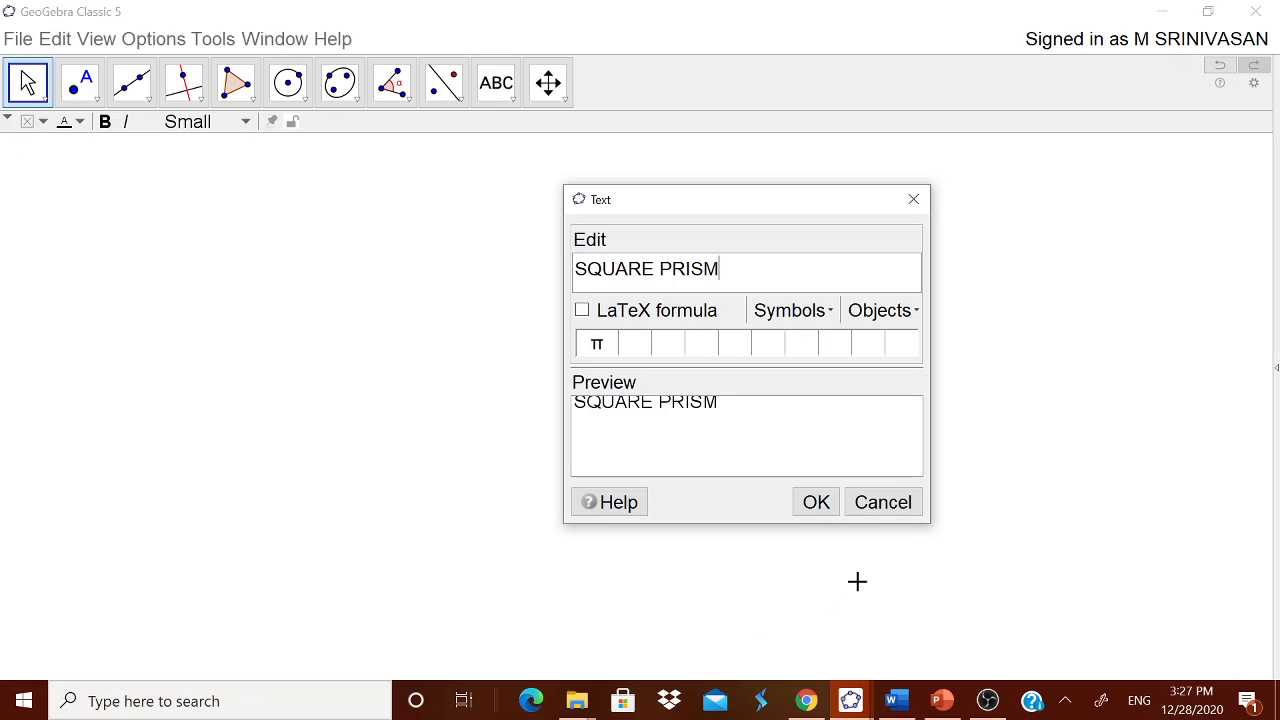
left_click(814, 510)
left_click_drag(612, 220, 200, 183)
Switch to NOTES.docx in Word and copy the two-line definition "Prism is a three-dimensional solid object in which the two ends are identical"
left_click(895, 700)
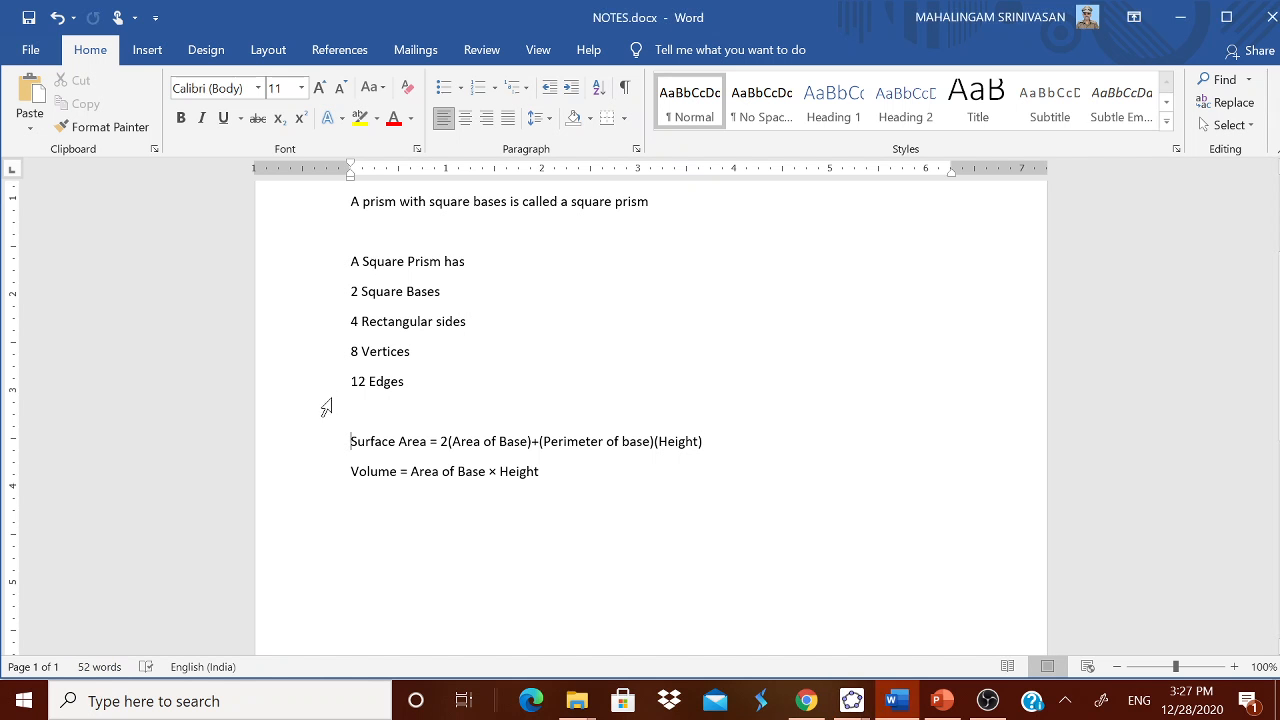
scroll(650, 400, "up", 3)
left_click_drag(351, 303, 603, 337)
key("ctrl+c")
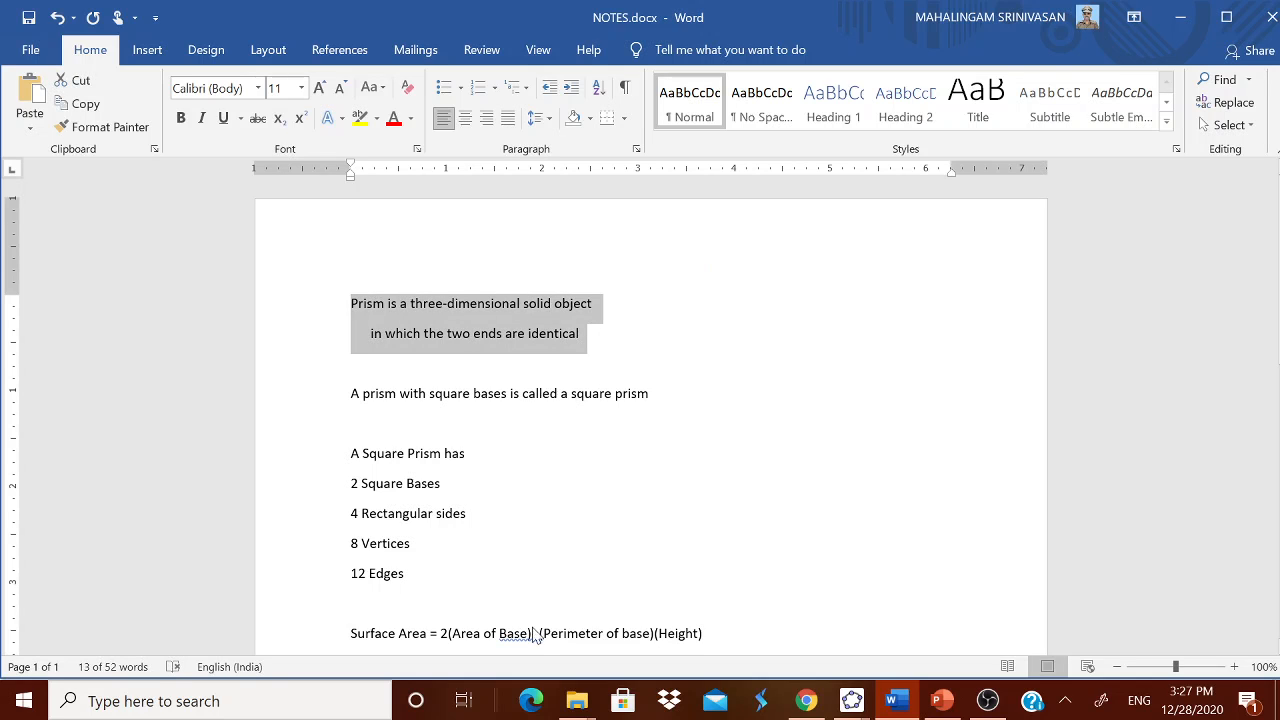
Return to the GeoGebra Classic 5 window, insert the copied prism definition as text and place it directly below the title
left_click(851, 700)
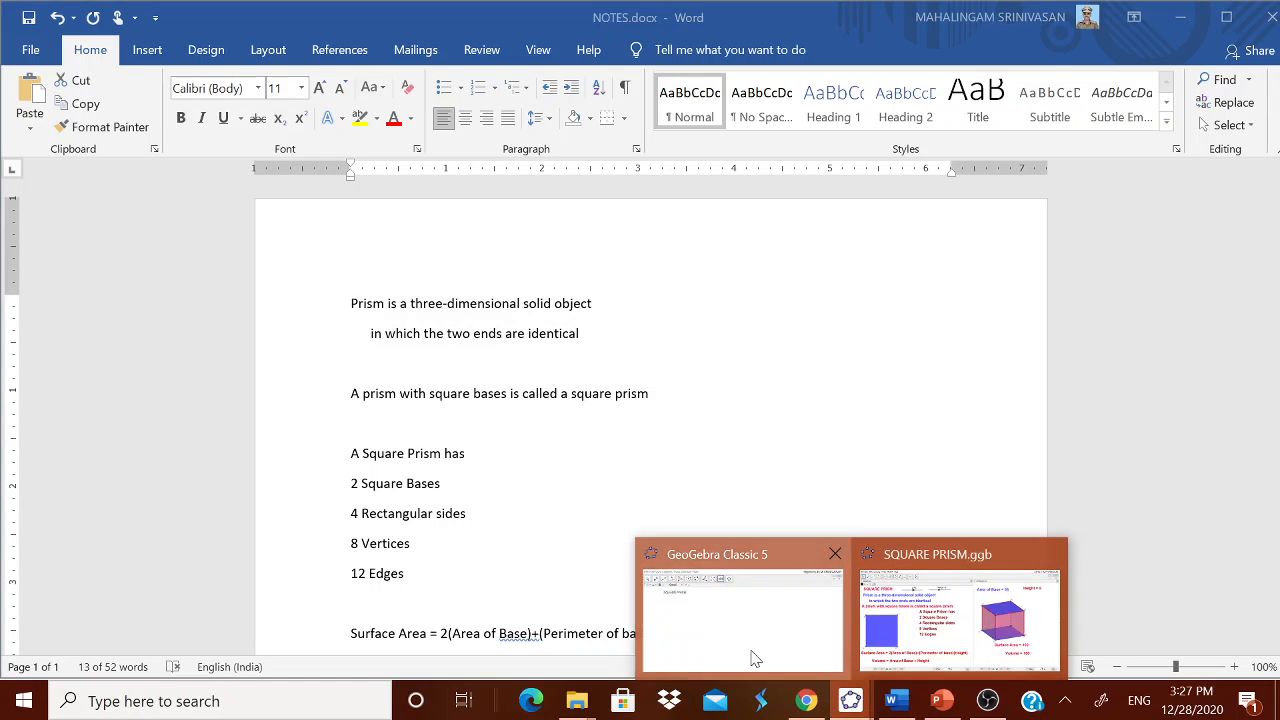
left_click(755, 658)
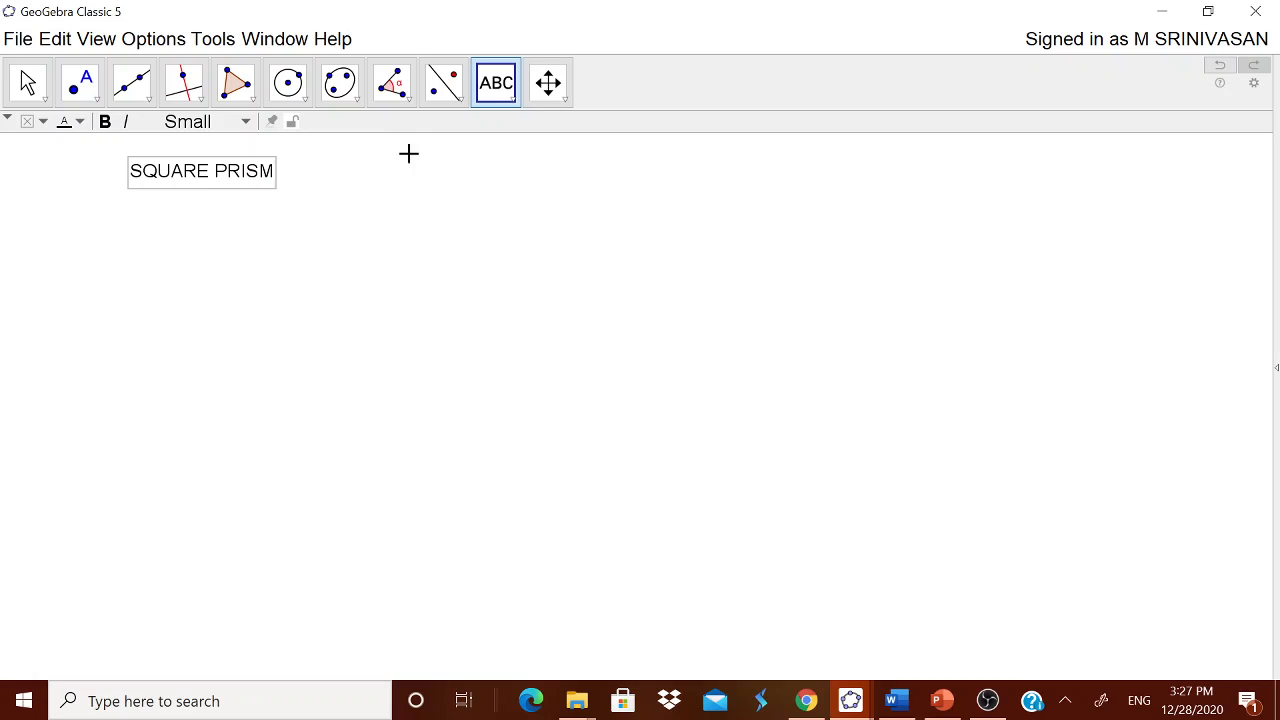
left_click(400, 221)
key("ctrl+v")
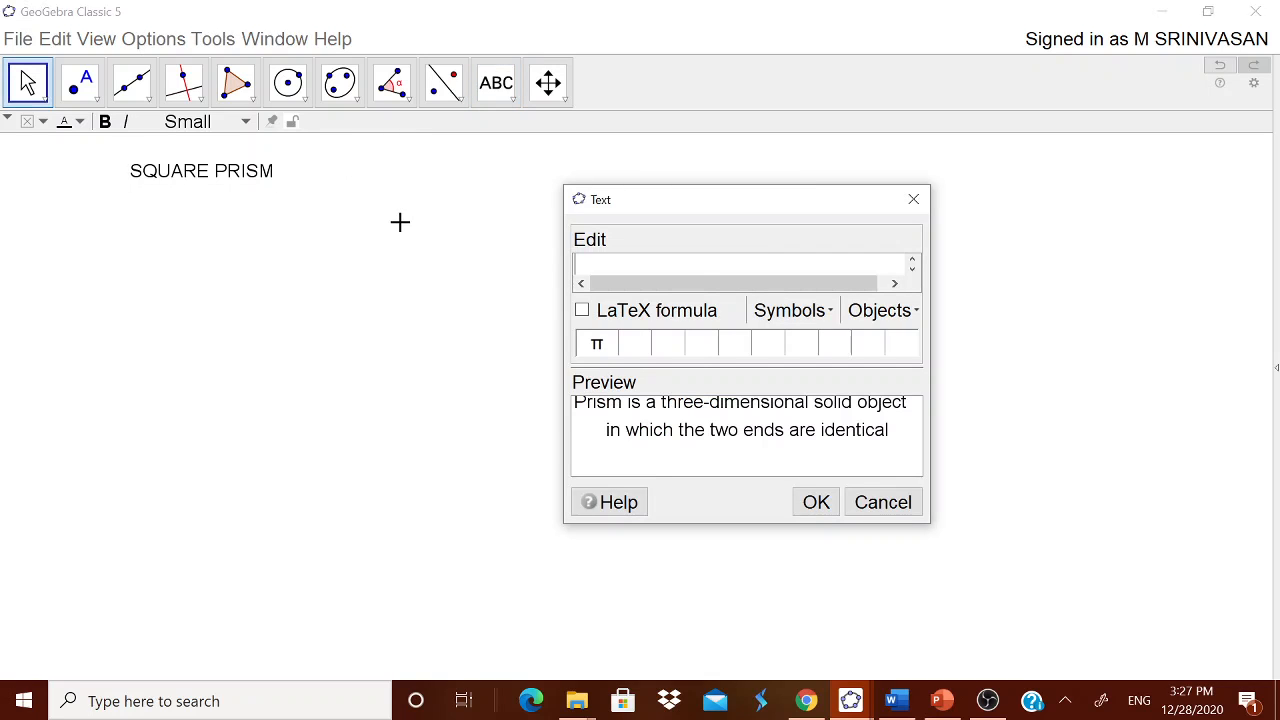
left_click(816, 502)
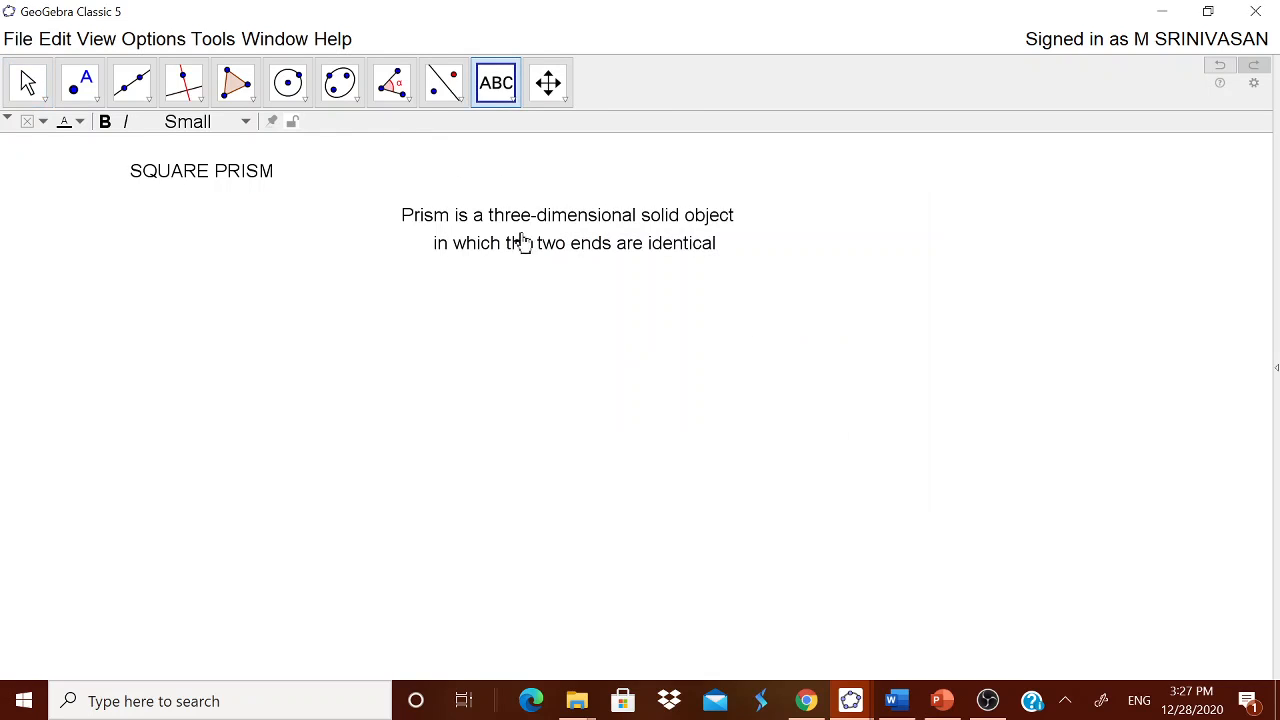
left_click_drag(522, 243, 174, 234)
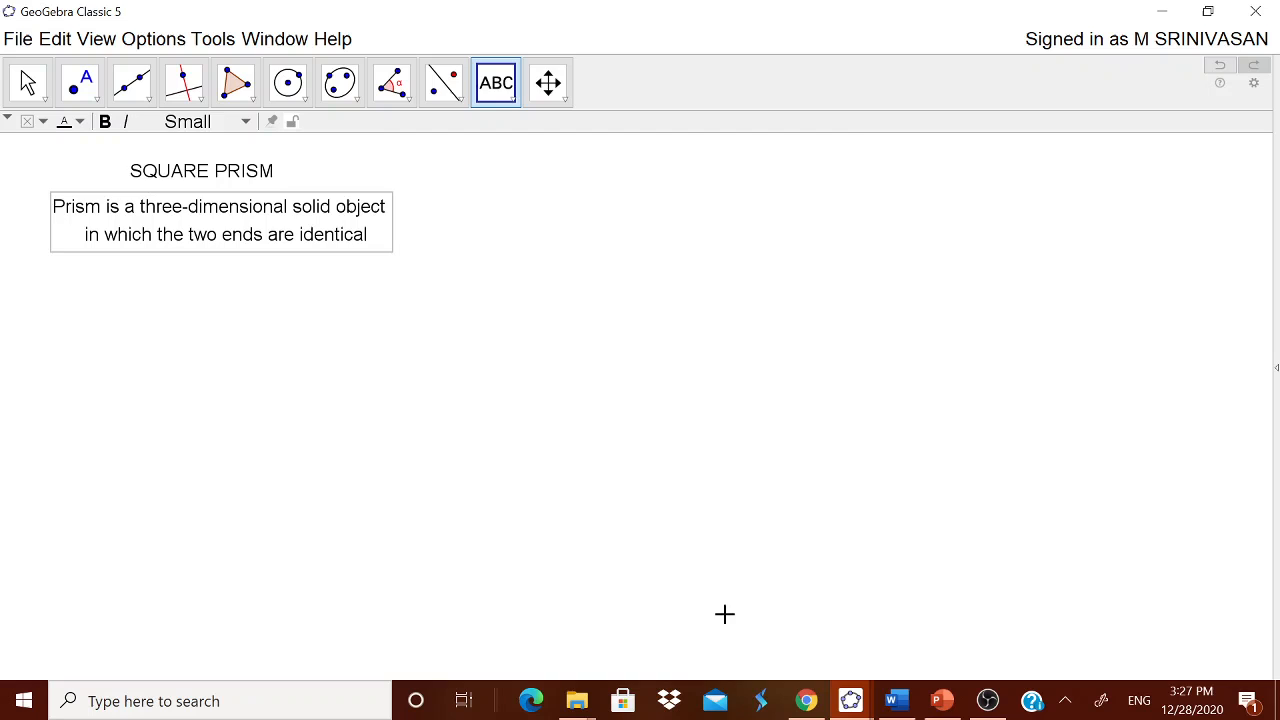
Copy "A prism with square bases is called a square prism" from NOTES.docx in Word and add it as text below the definition in GeoGebra
left_click(895, 700)
left_click_drag(350, 393, 686, 401)
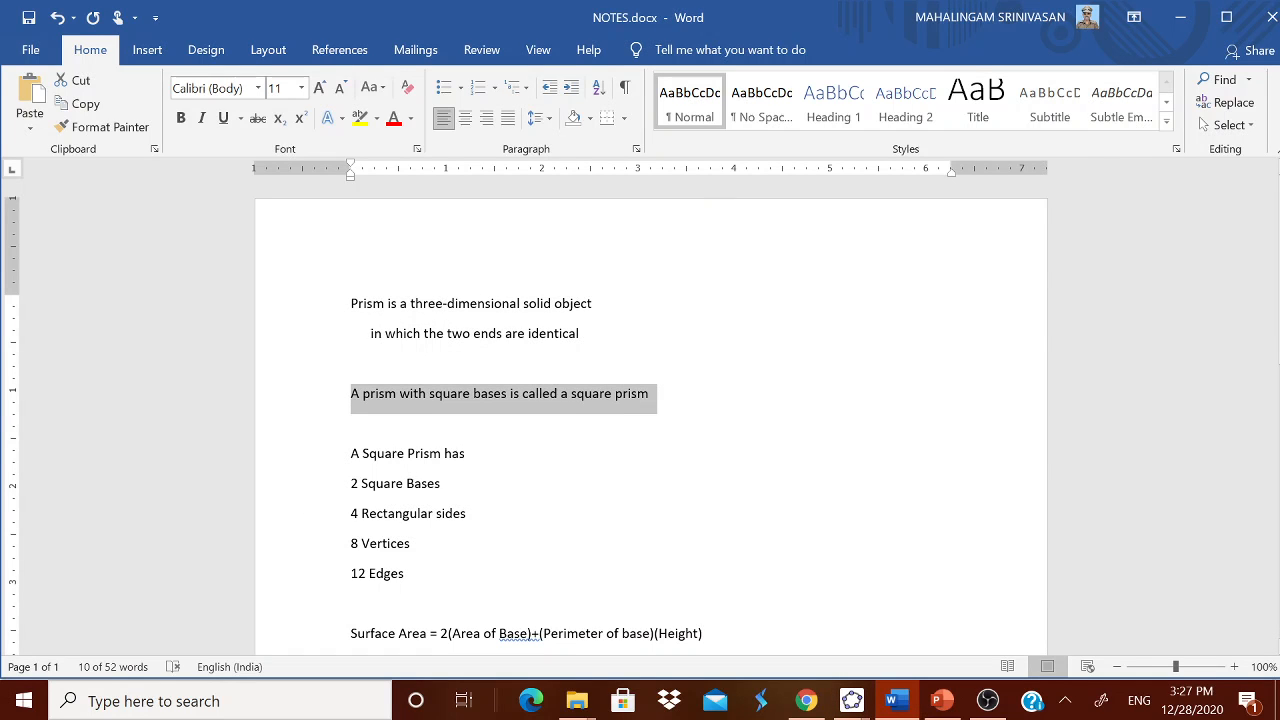
mouse_move(851, 700)
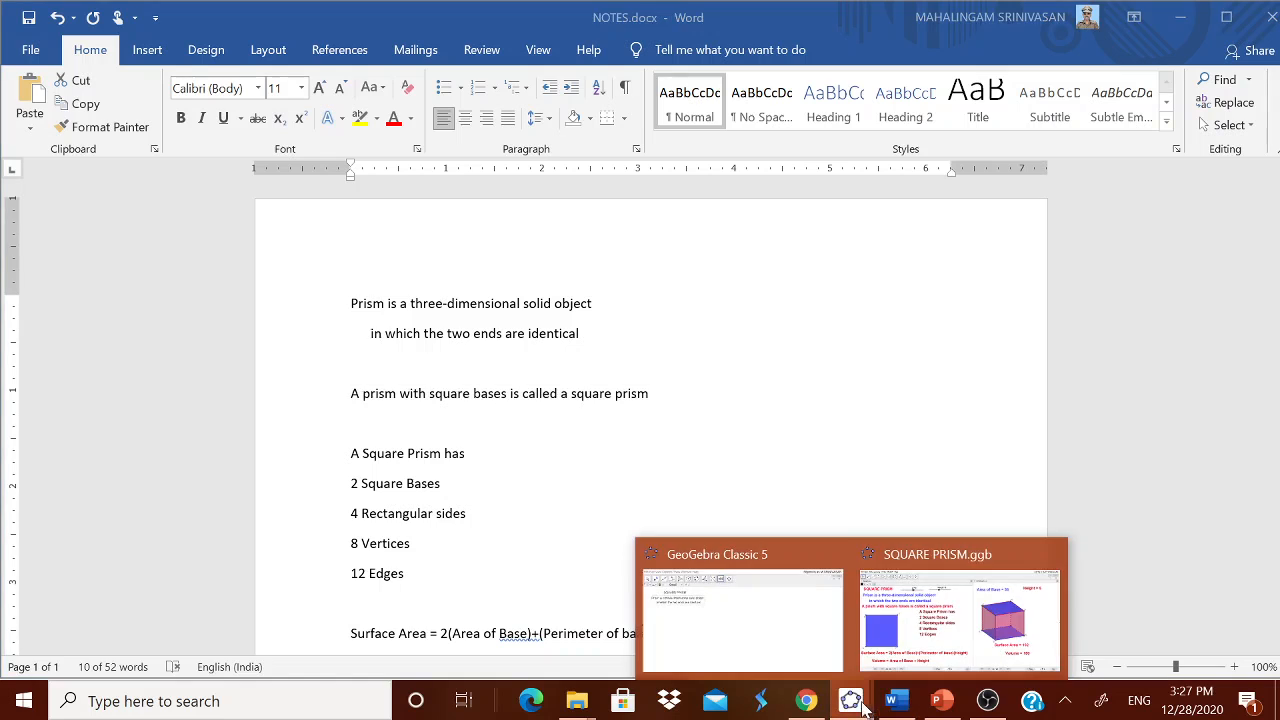
left_click(789, 657)
left_click(440, 322)
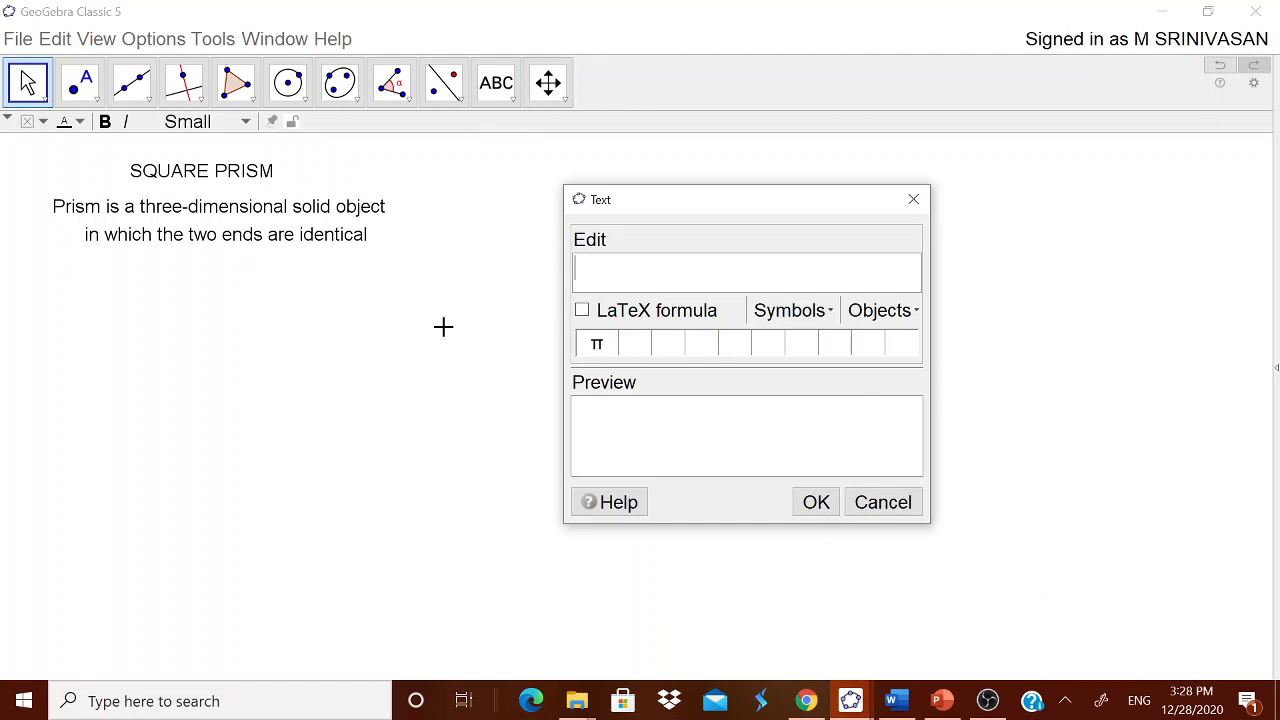
key("ctrl+v")
left_click(816, 502)
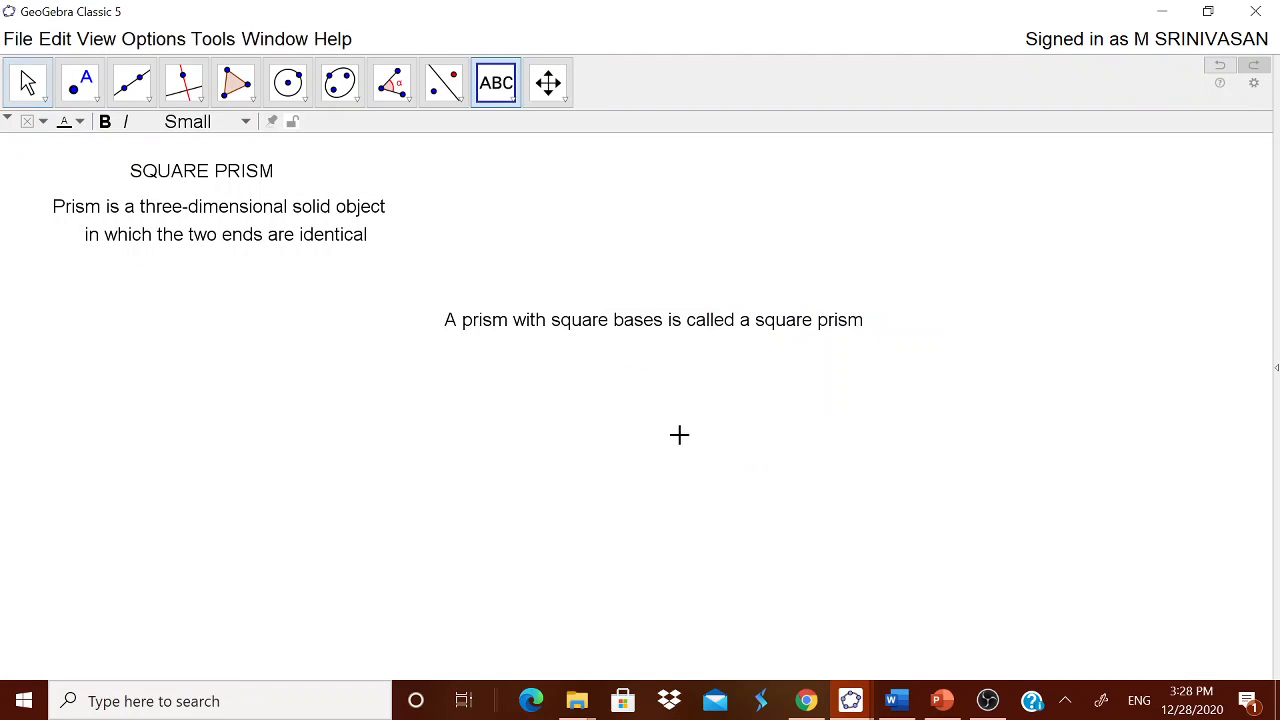
left_click_drag(617, 331, 194, 291)
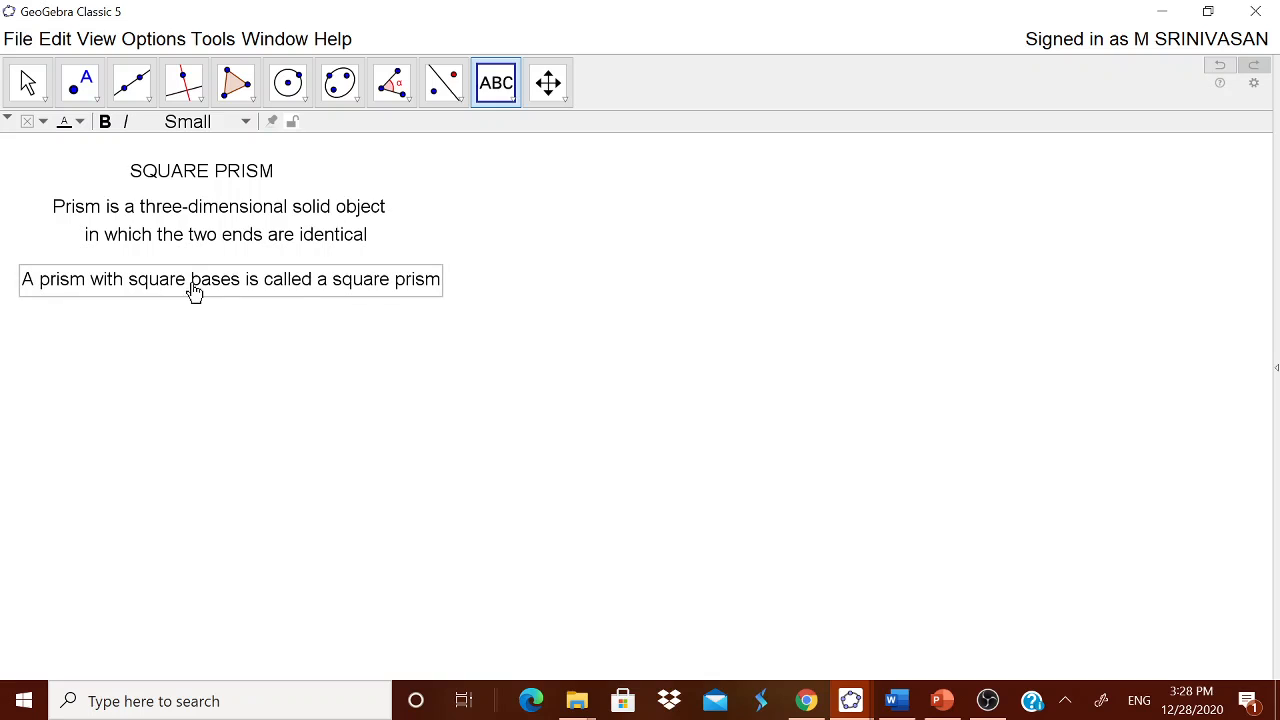
left_click(28, 80)
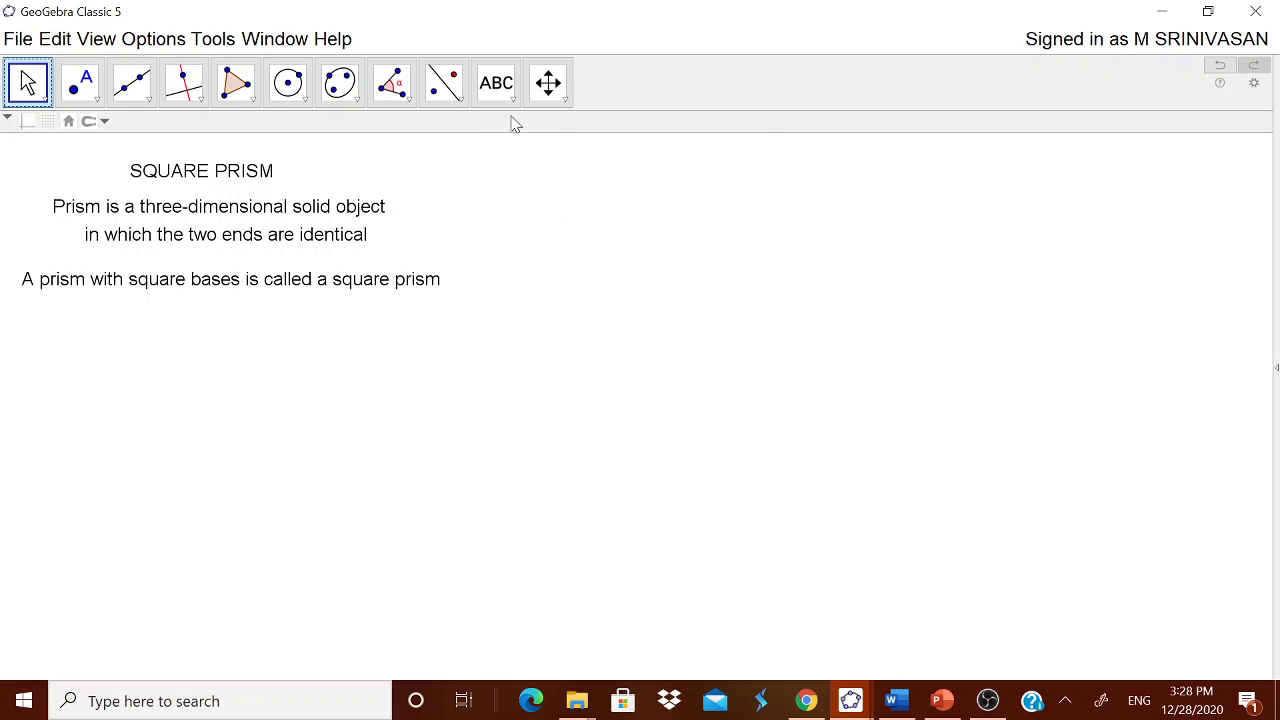
Create a number slider named a beside the title, with minimum 1, maximum 10 and increment 1, and set it to 2
left_click(497, 85)
left_click(526, 137)
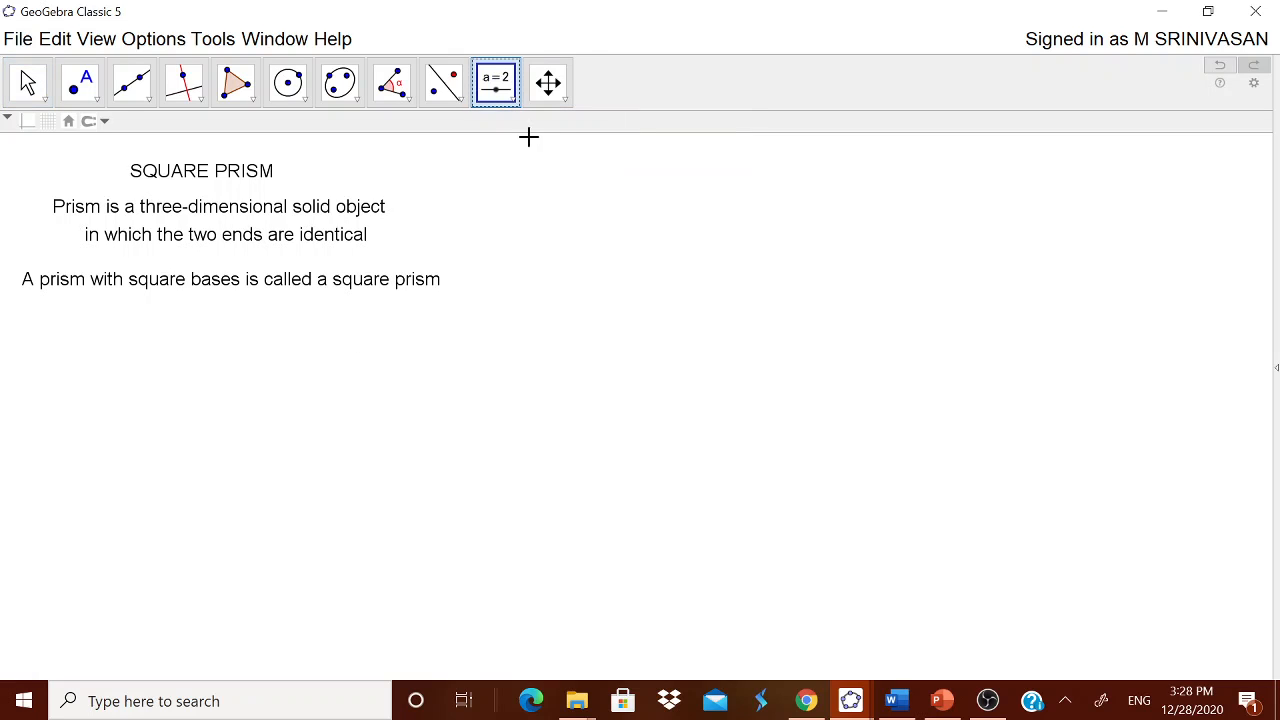
left_click(533, 199)
left_click_drag(462, 408, 433, 405)
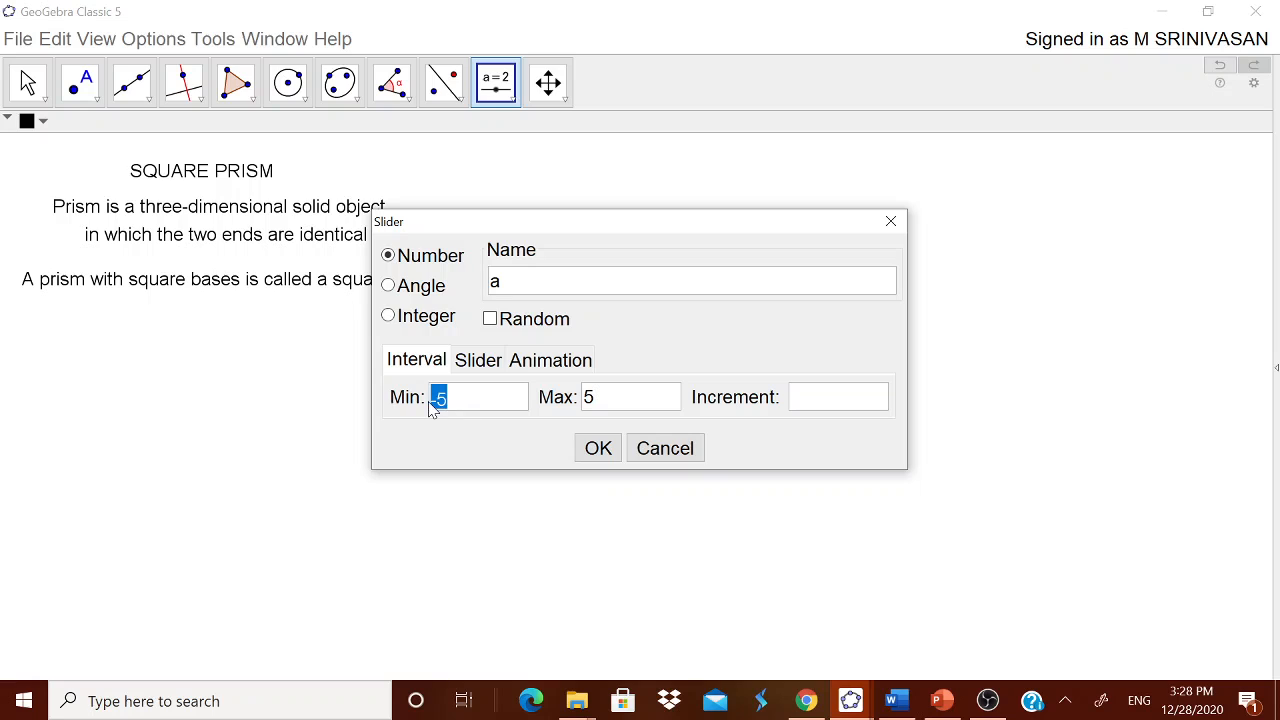
type("1")
left_click_drag(612, 401, 566, 404)
type("10")
left_click(800, 406)
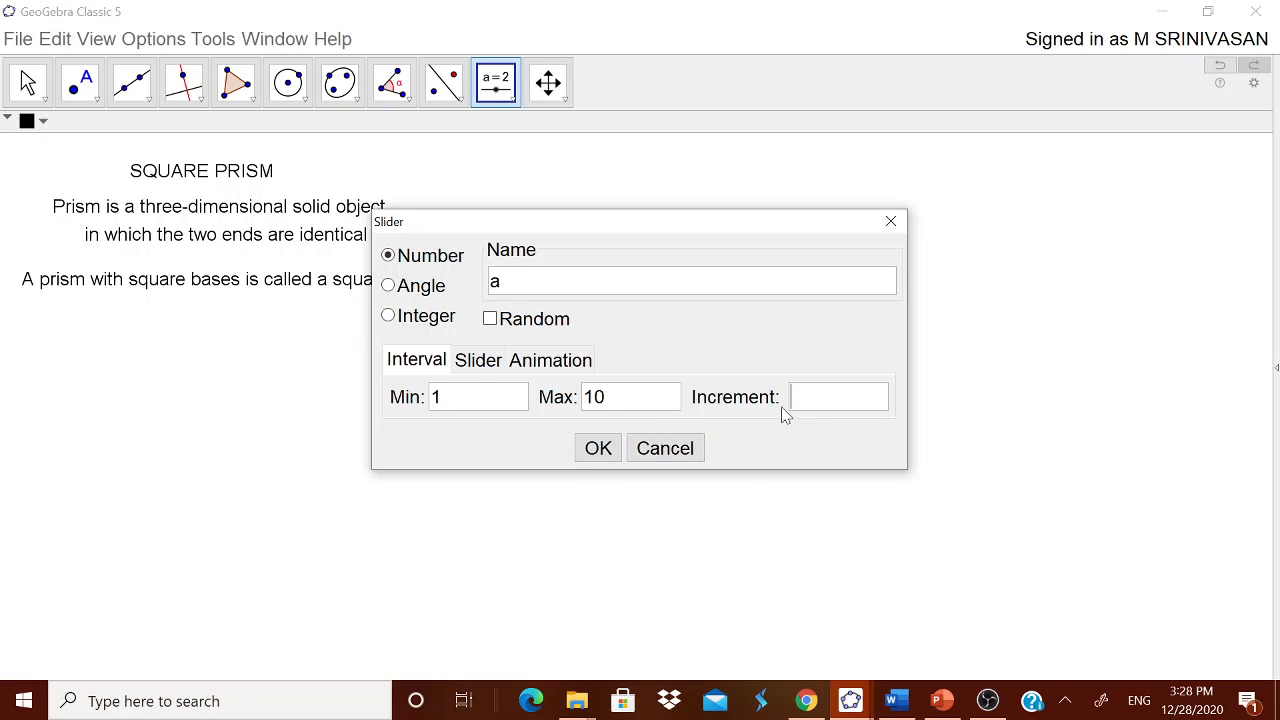
type("1")
left_click(598, 449)
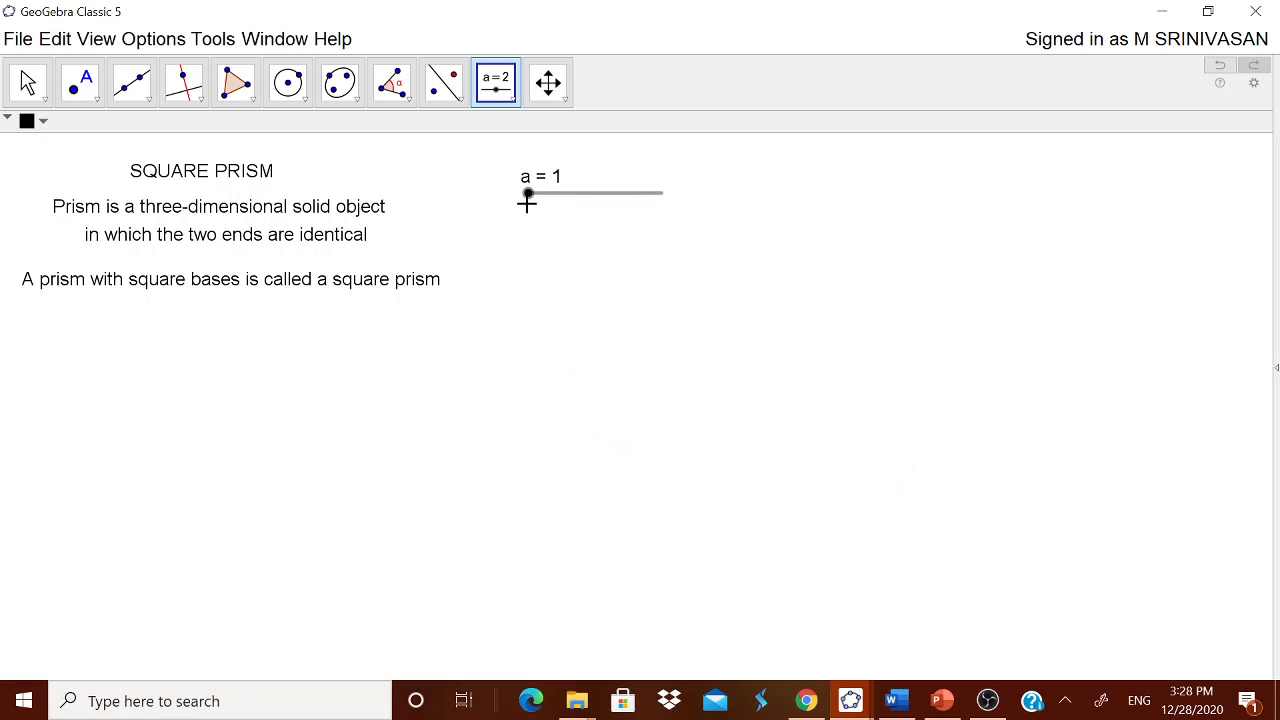
left_click_drag(531, 205, 543, 206)
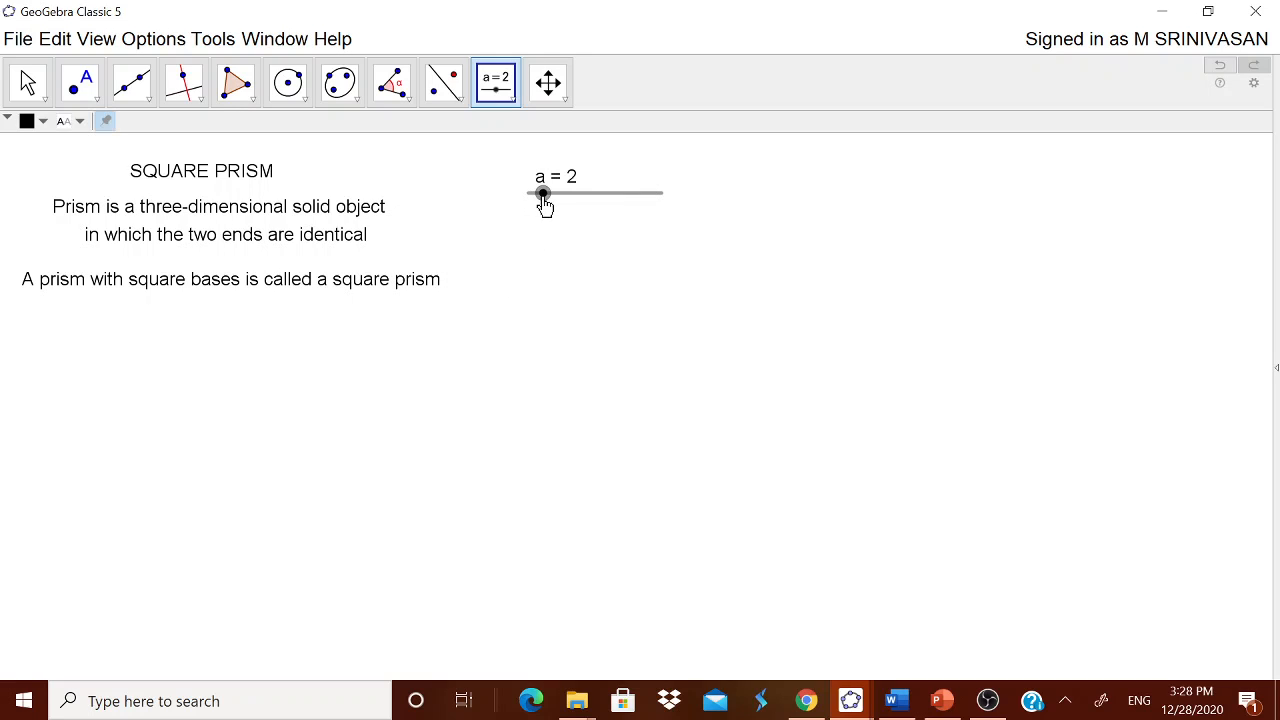
Draw a segment with given length a from a new point A in the empty area below the texts
left_click(148, 101)
left_click(175, 214)
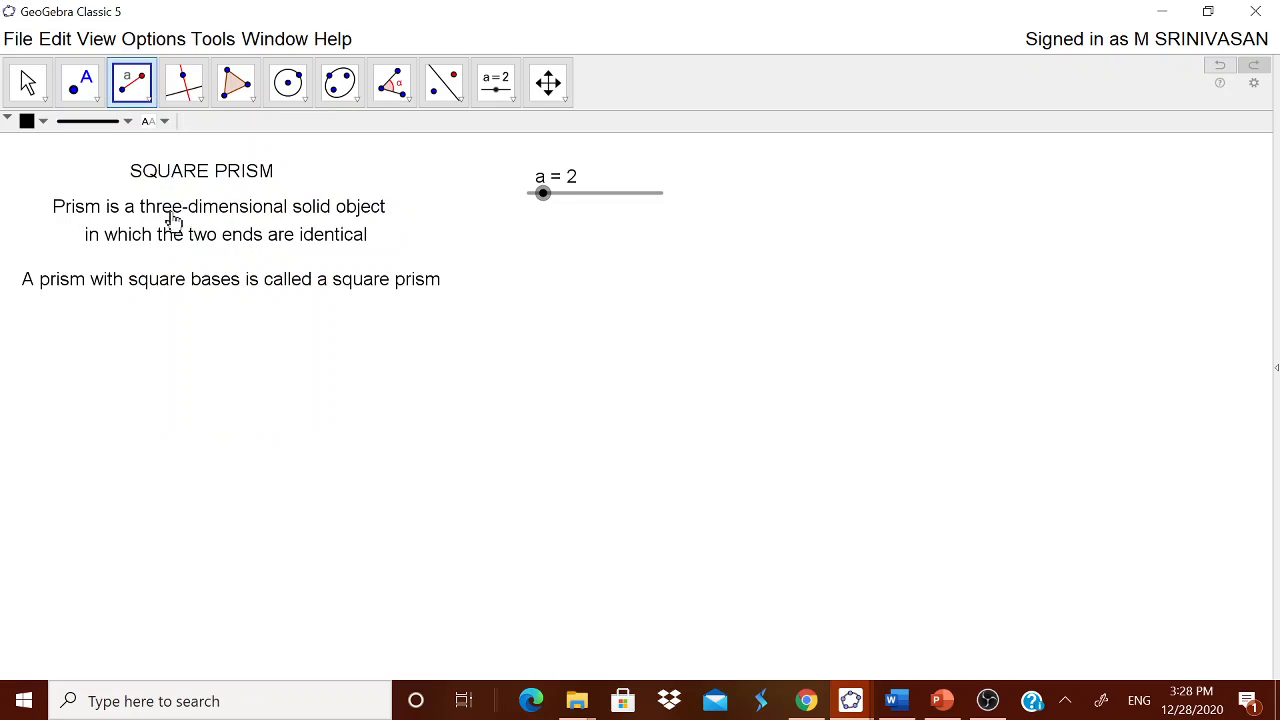
left_click(208, 500)
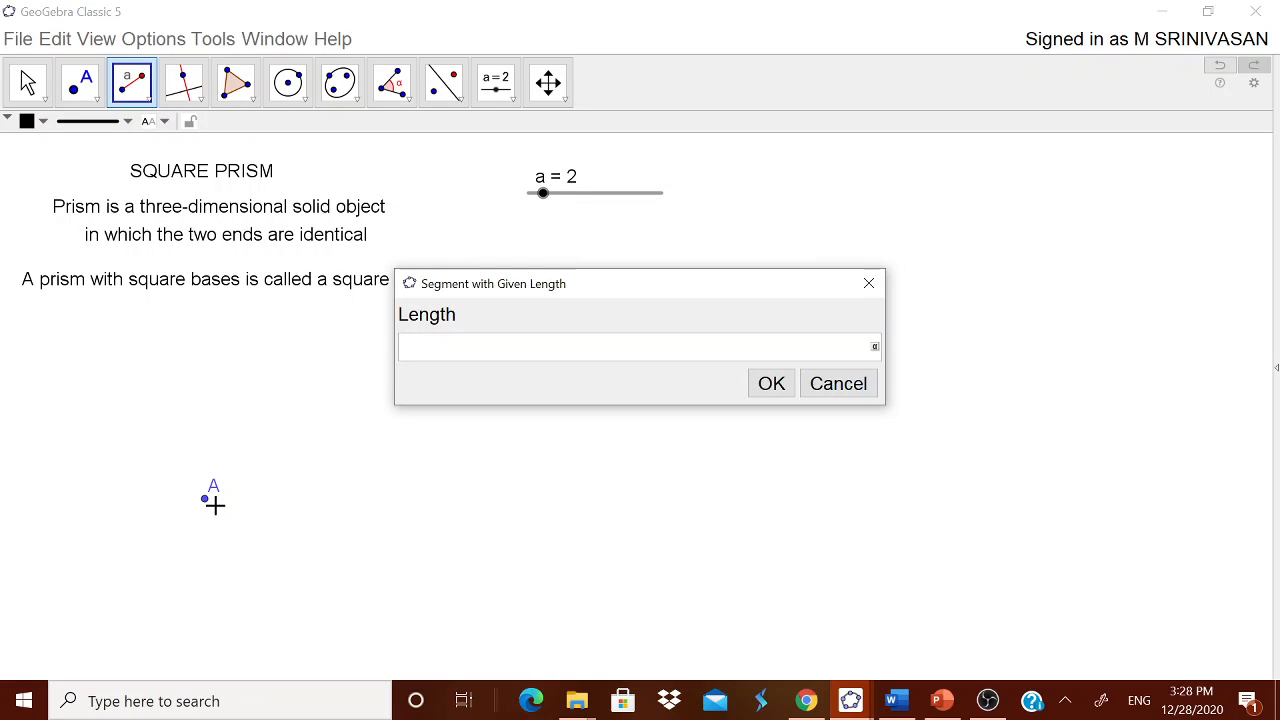
type("a")
left_click(771, 383)
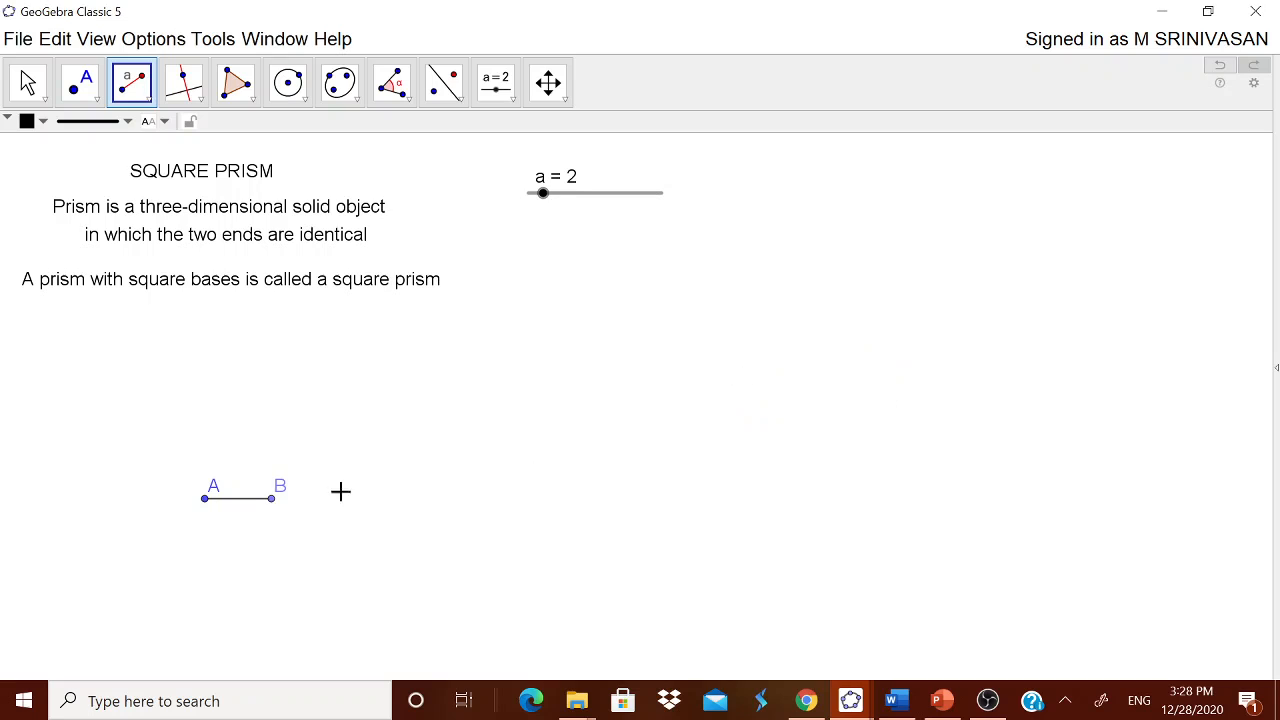
key("Escape")
Set slider a to 4 and shift segment AB to the left, with labels A and B placed beyond its ends
left_click_drag(548, 206, 577, 206)
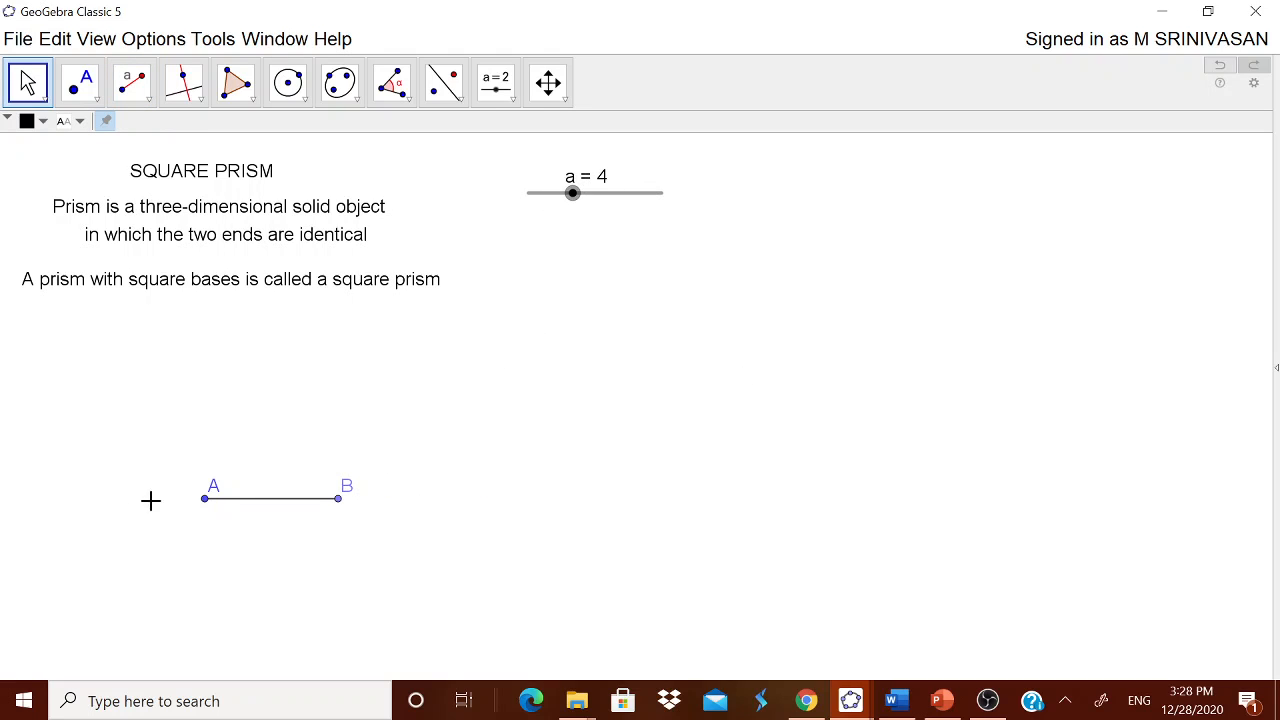
left_click_drag(213, 493, 186, 497)
left_click_drag(347, 489, 351, 503)
left_click_drag(204, 499, 139, 505)
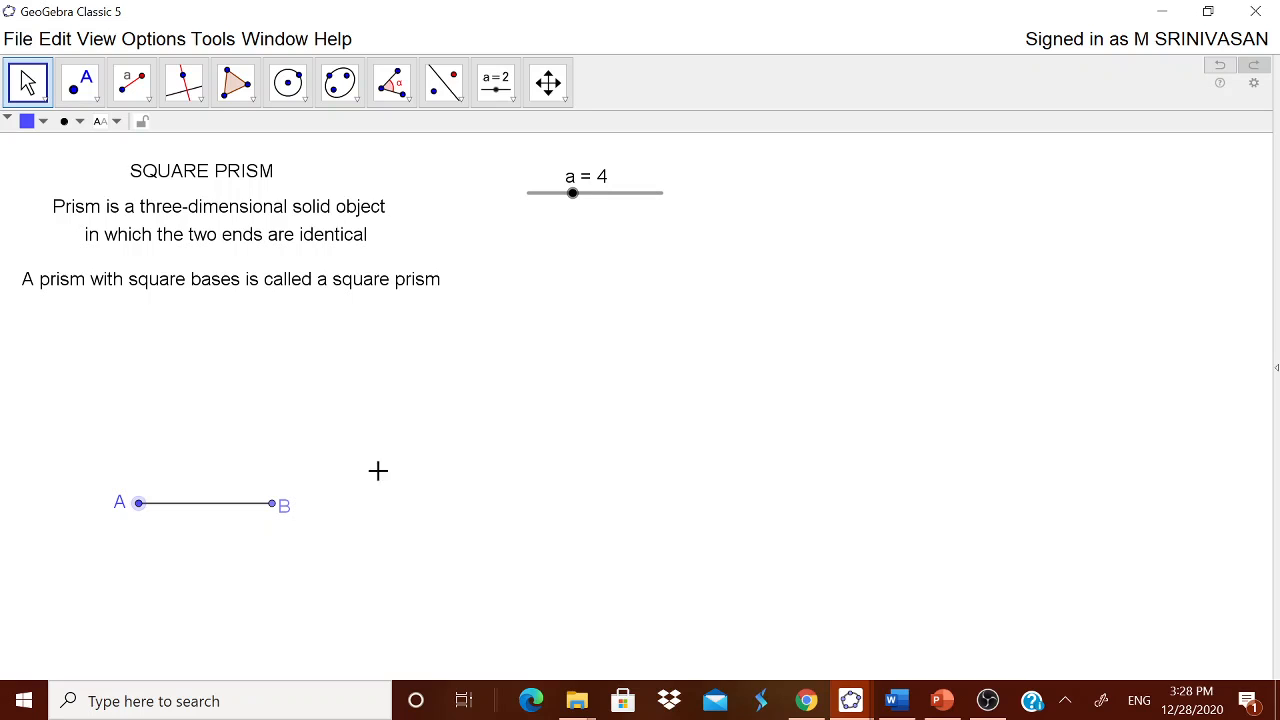
Construct a regular polygon with 4 vertices on points A and B, and set slider a to 5
left_click(248, 96)
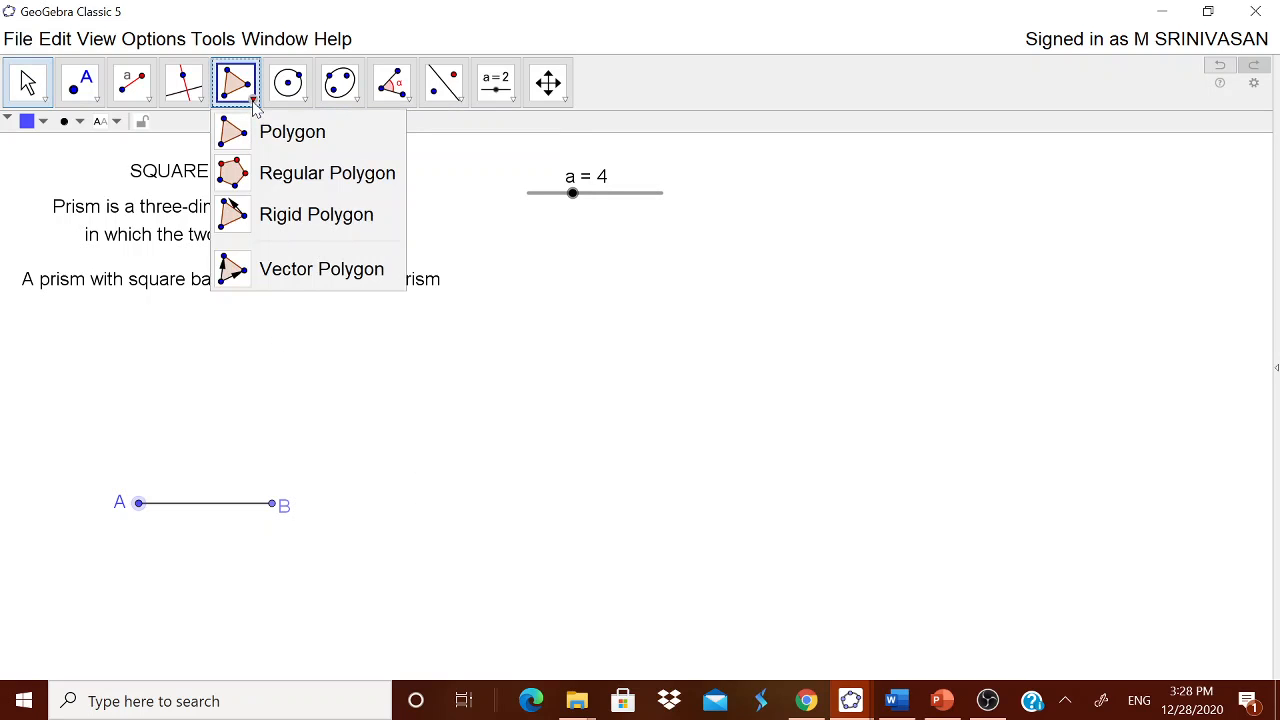
left_click(285, 176)
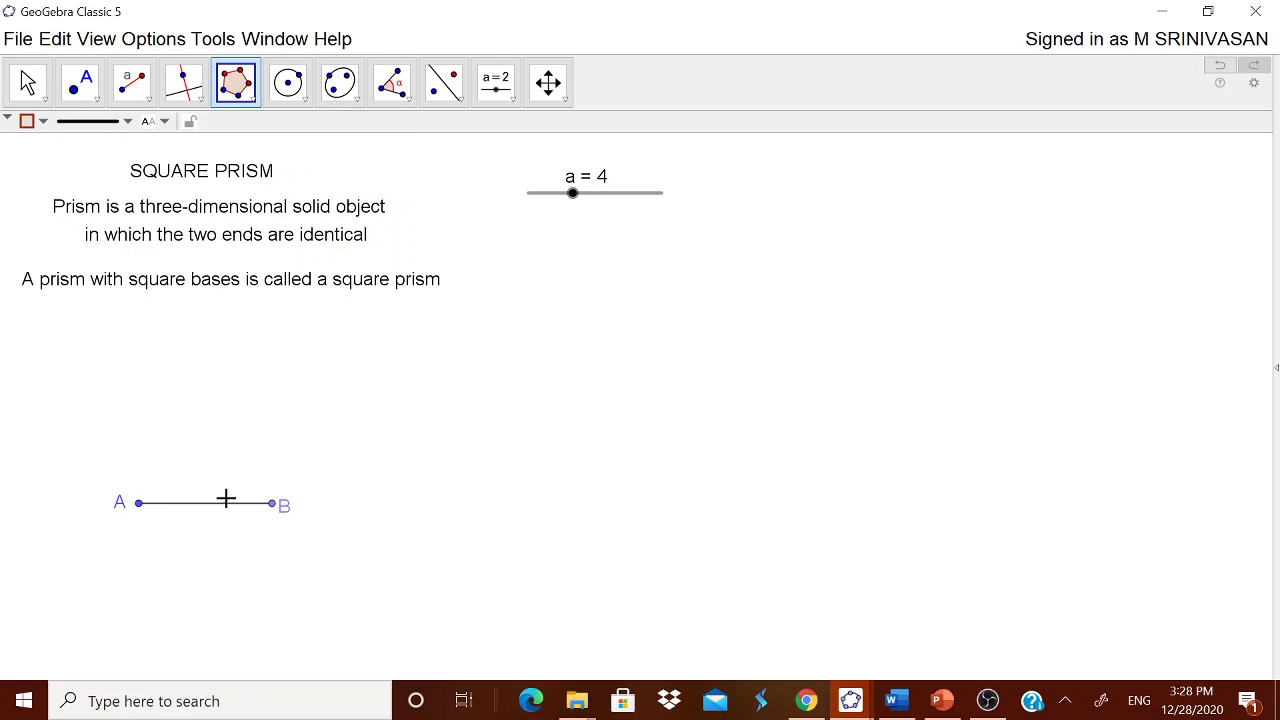
left_click(139, 503)
left_click(271, 505)
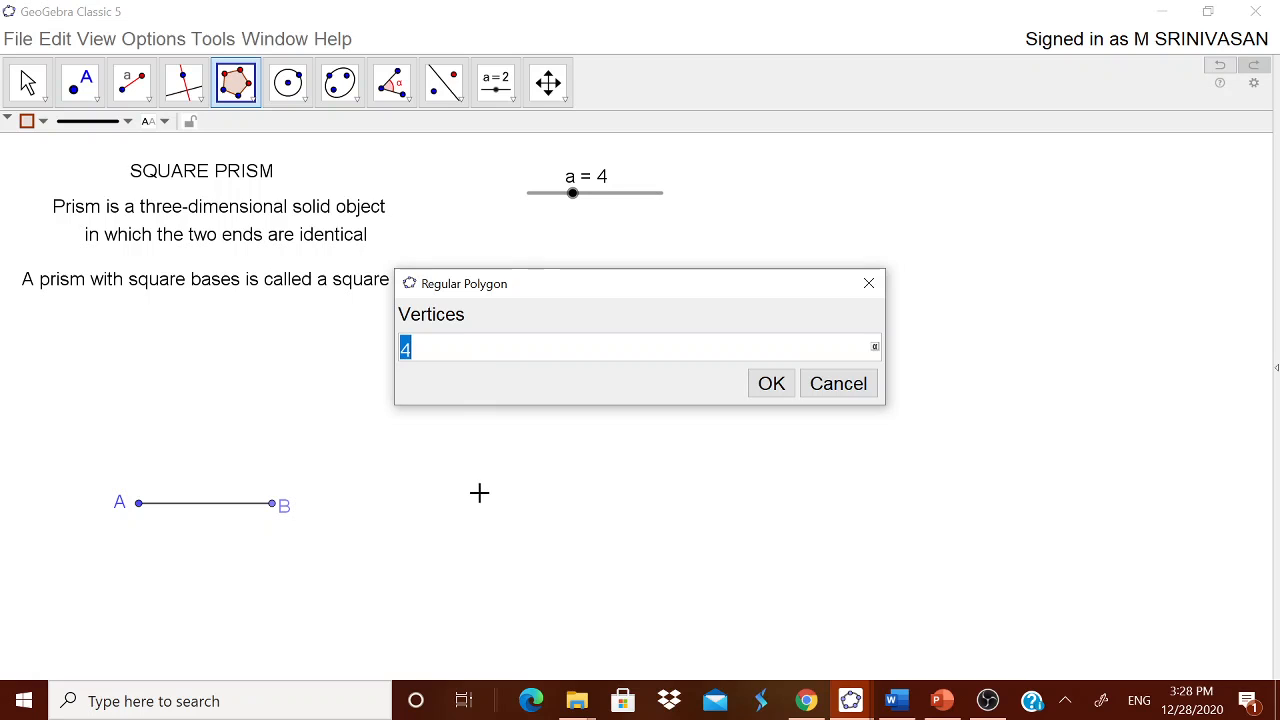
left_click(772, 390)
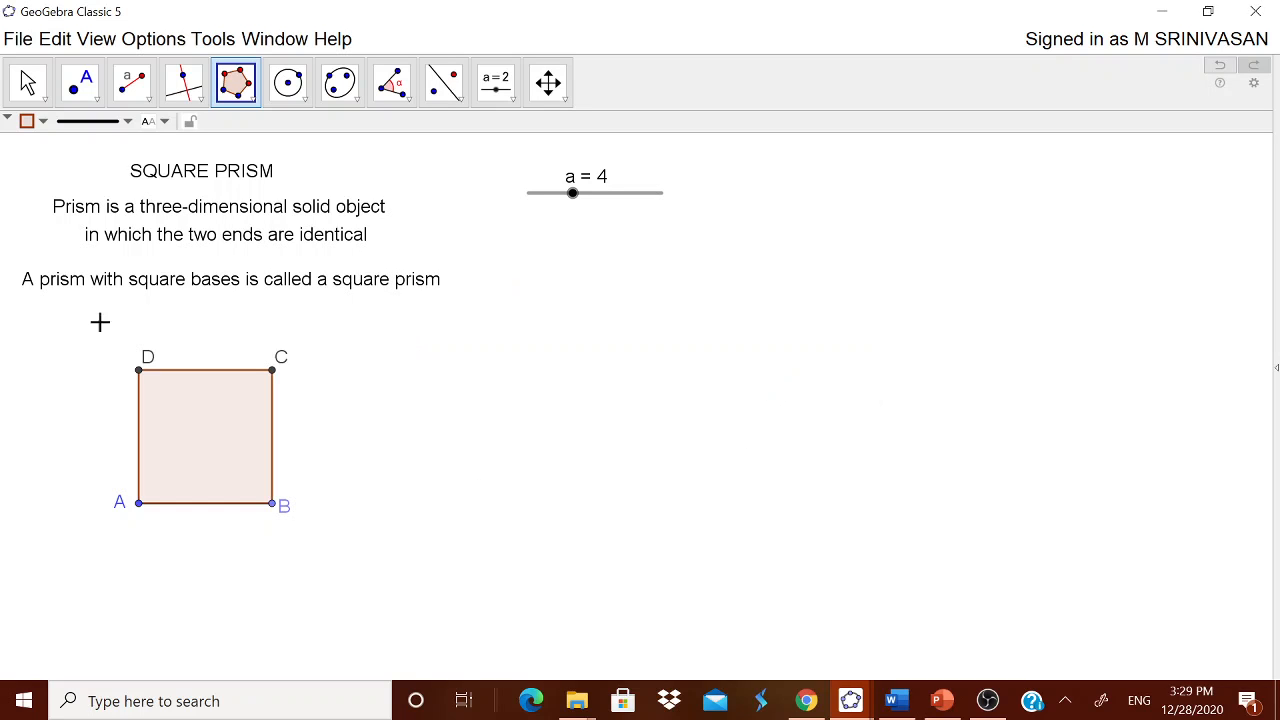
key("Escape")
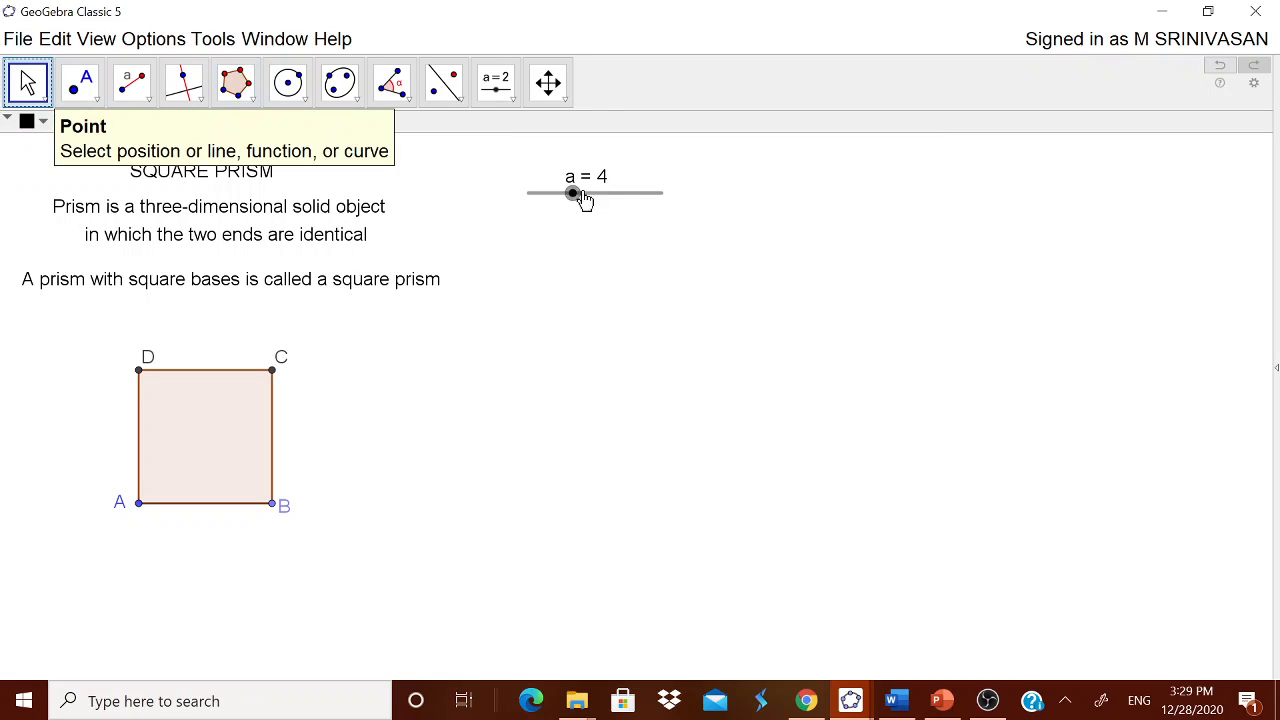
mouse_move(585, 199)
left_mouse_down()
mouse_move(651, 203)
mouse_move(594, 210)
left_mouse_up()
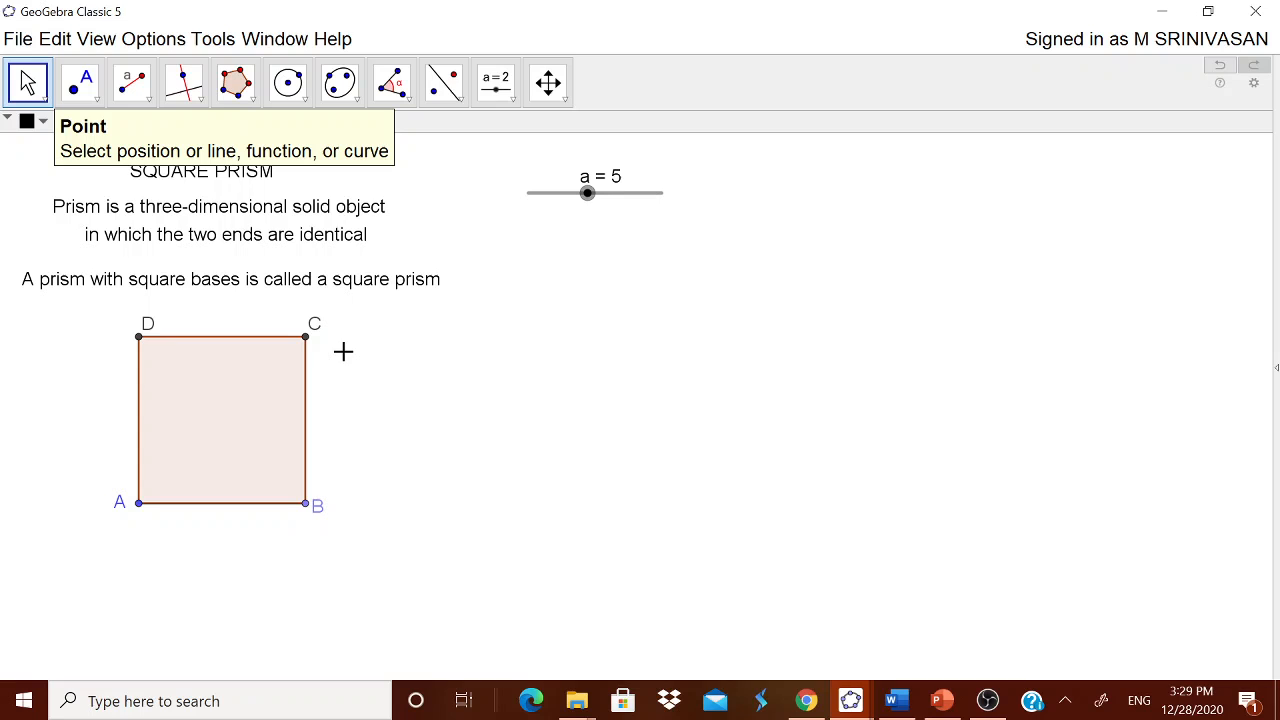
Create a number slider named height below slider a, with minimum 1, maximum 10 and increment 1, and set it to 2
left_click(496, 82)
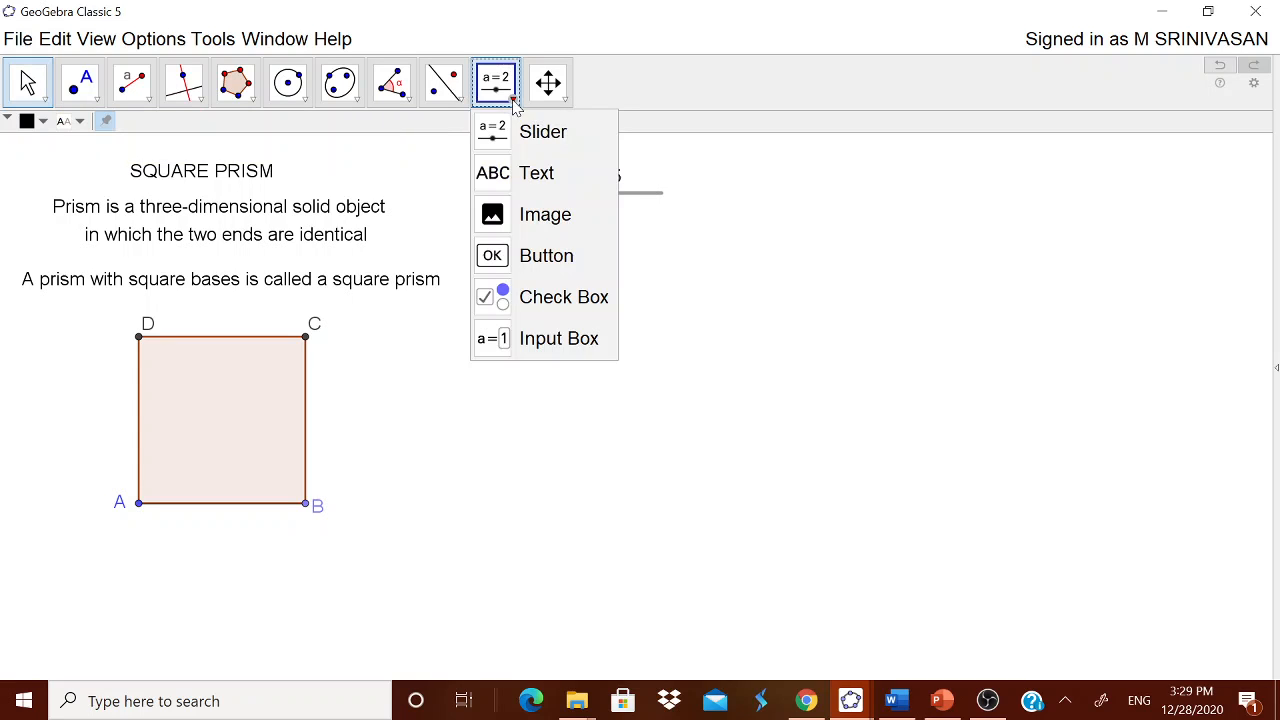
left_click(527, 147)
left_click(514, 246)
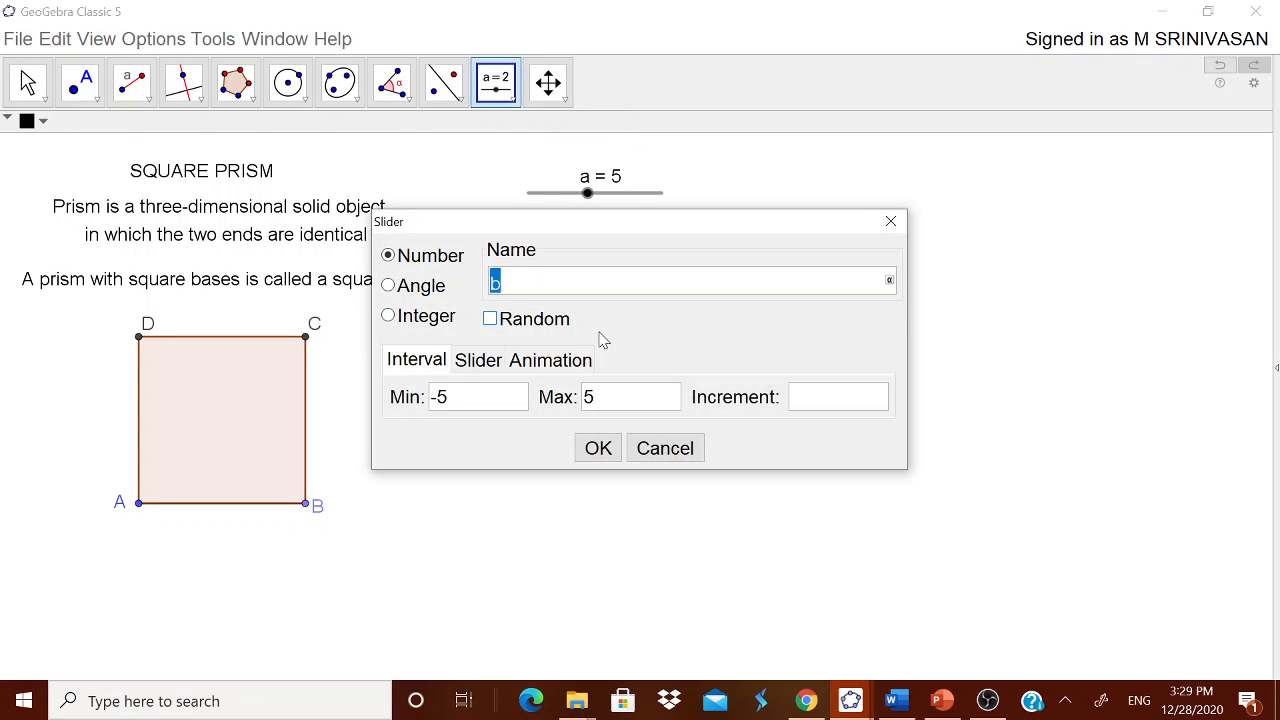
type("height")
double_click(440, 398)
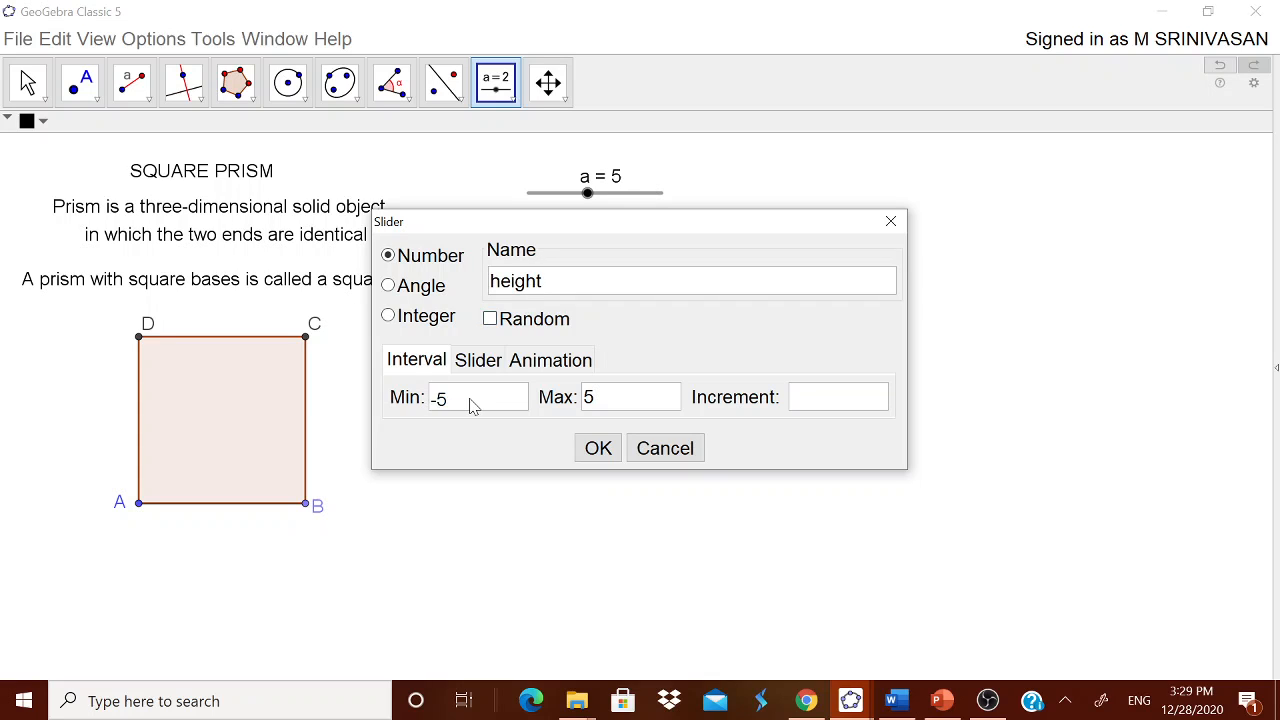
left_click_drag(466, 401, 430, 402)
type("1")
double_click(582, 399)
type("101")
left_click(598, 448)
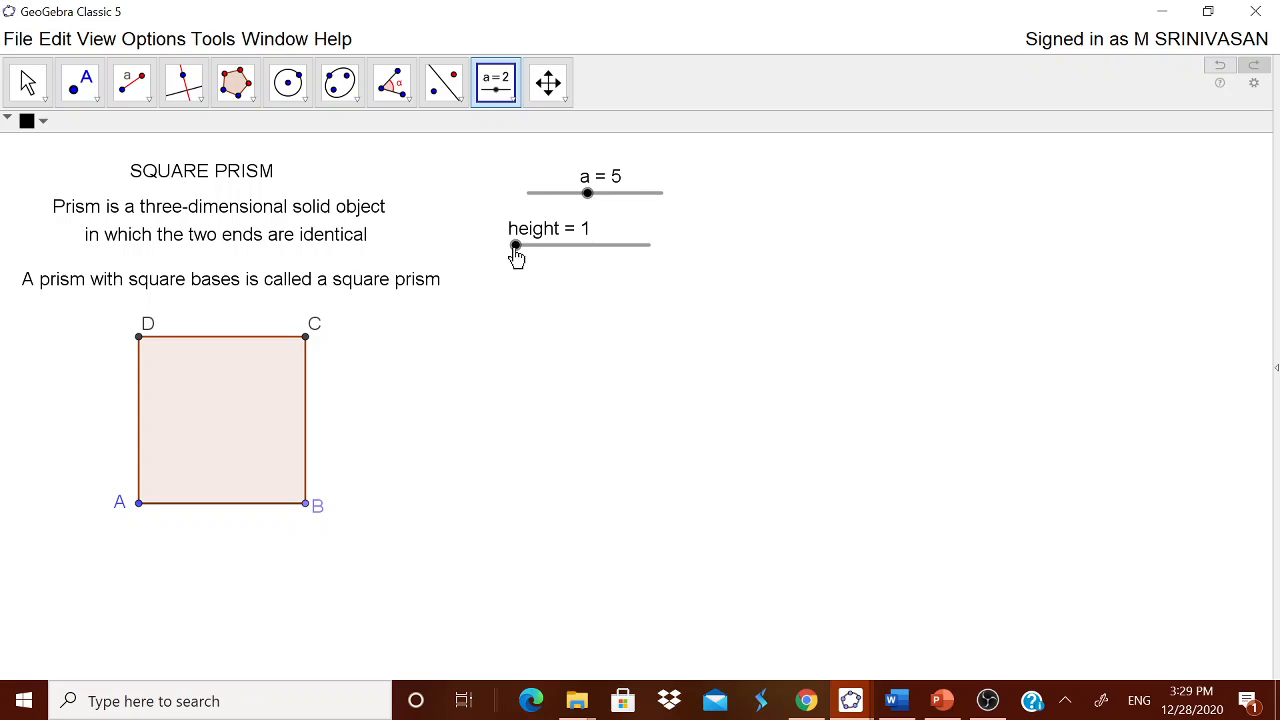
left_click_drag(515, 250, 531, 258)
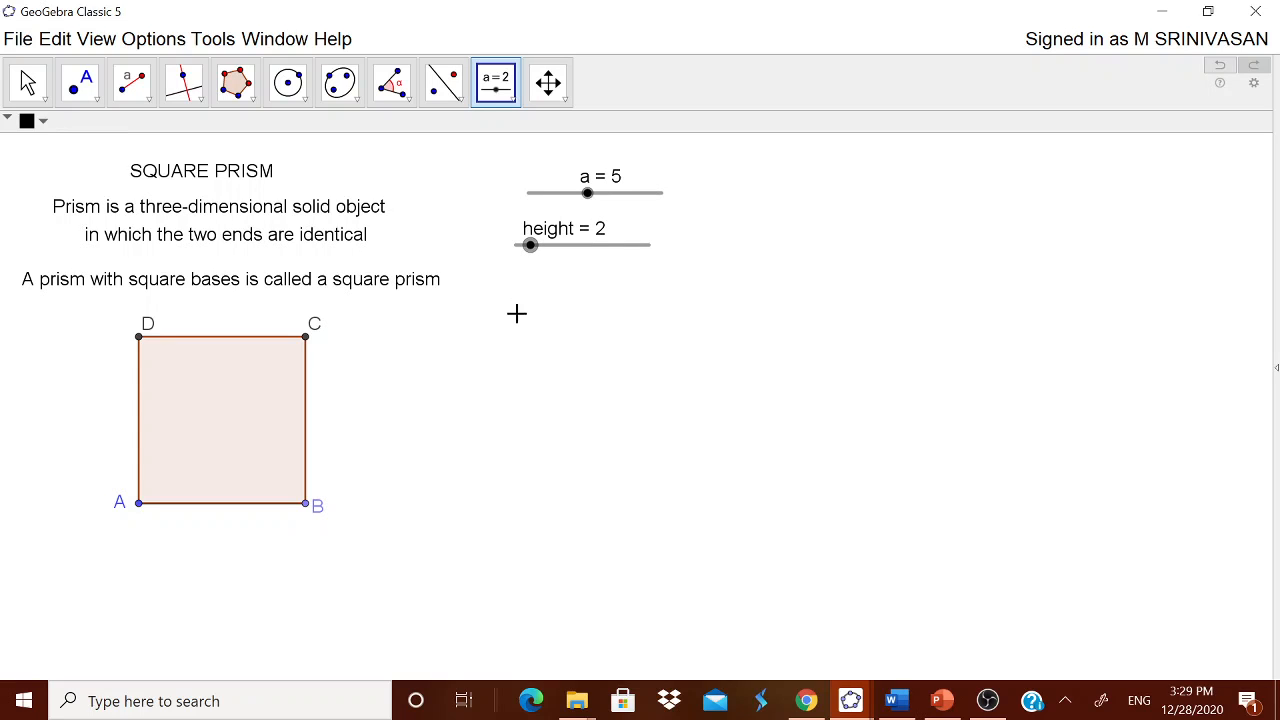
Show the 3D Graphics view, widen it to nearly half of the window, and set slider a to 6
left_click(108, 46)
left_click(145, 195)
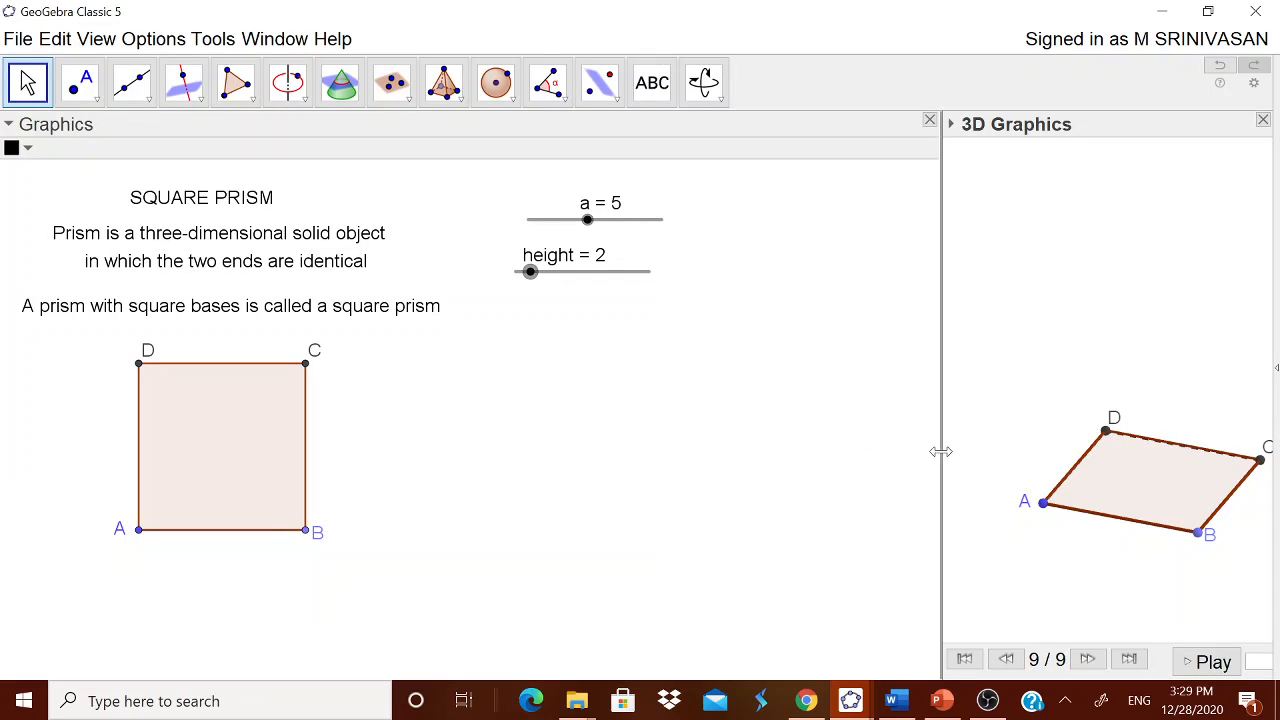
left_click_drag(941, 452, 738, 458)
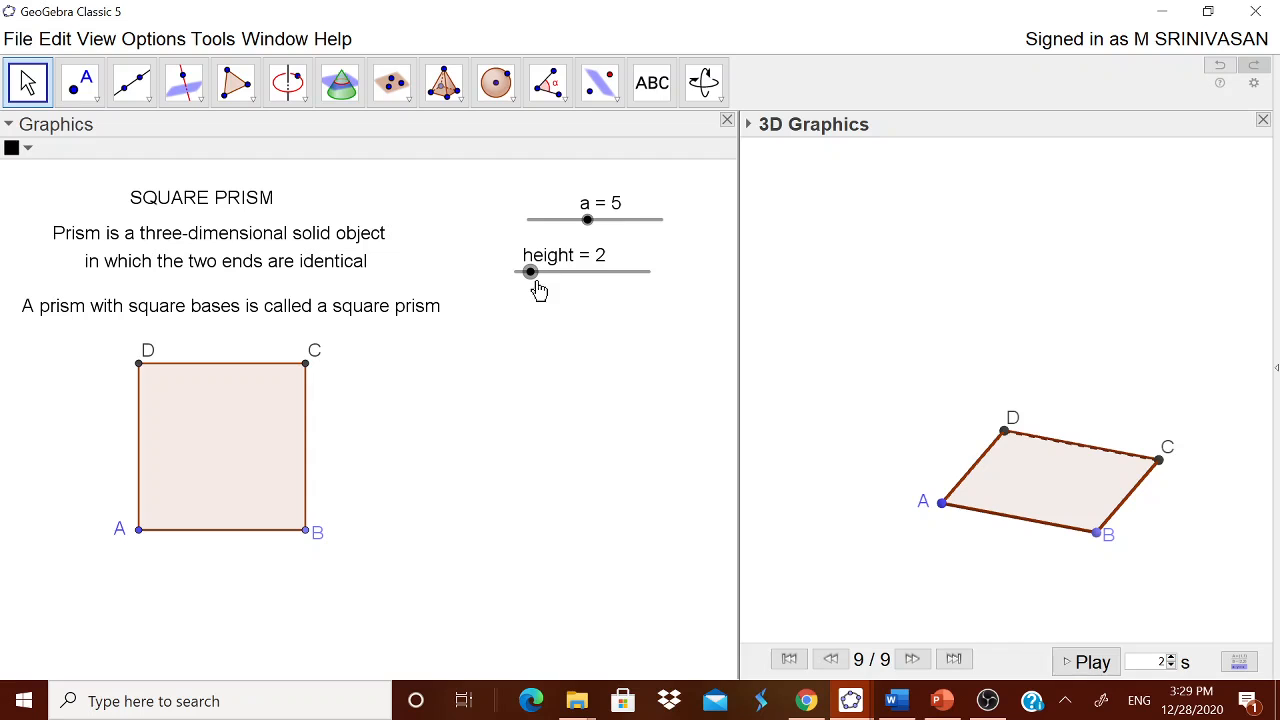
mouse_move(588, 236)
left_mouse_down()
mouse_move(622, 234)
mouse_move(582, 240)
mouse_move(606, 241)
left_mouse_up()
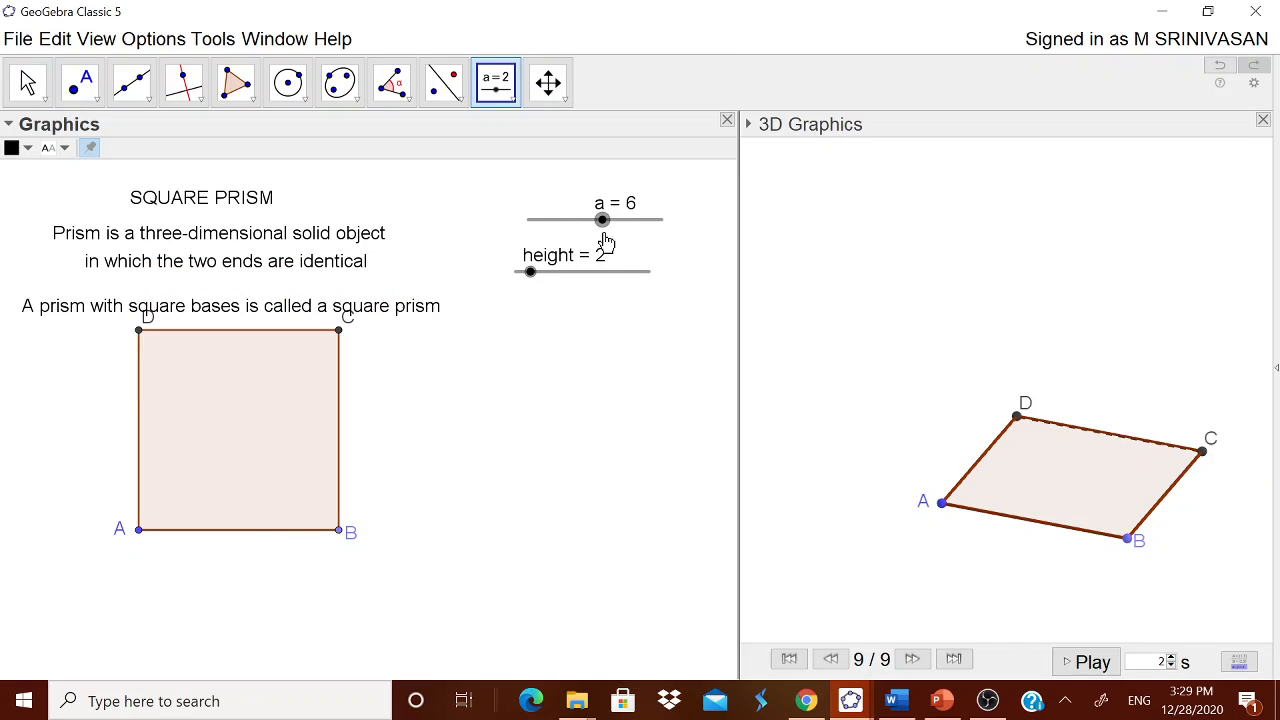
Move square ABCD left and slightly down so that it clears the last line of text
left_click(121, 558)
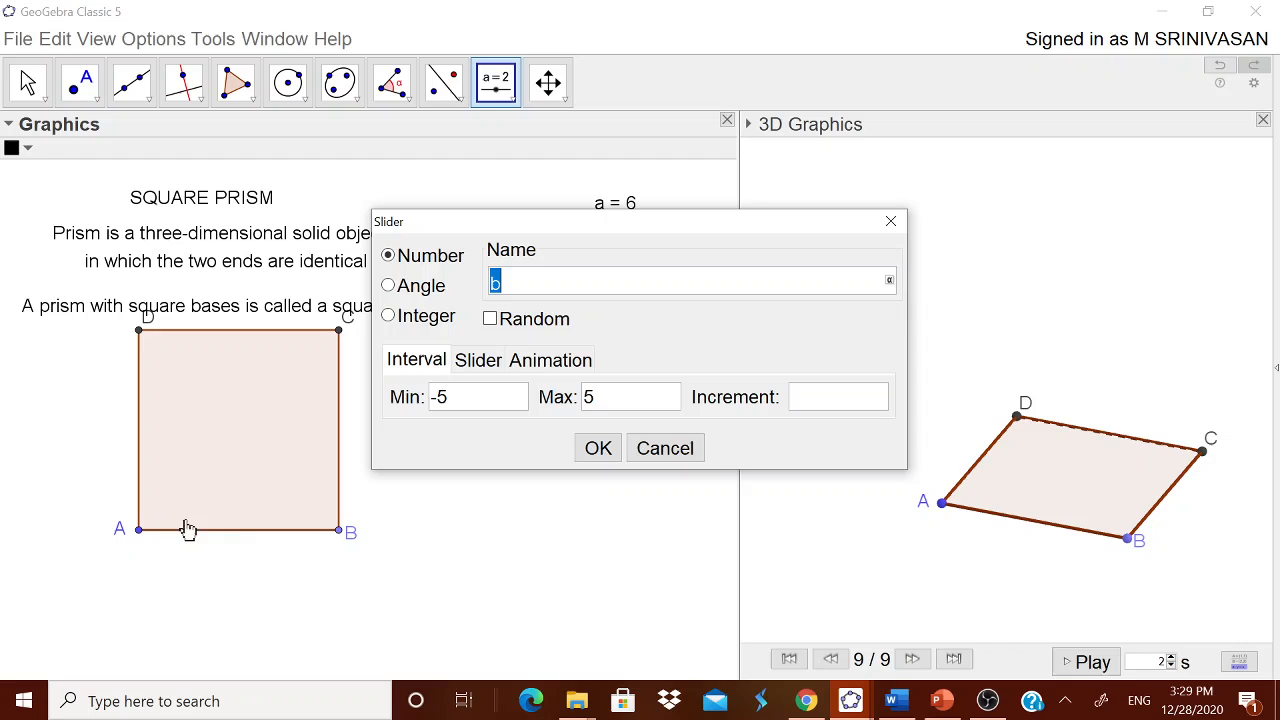
left_click(683, 450)
key("Escape")
left_click_drag(297, 497, 236, 517)
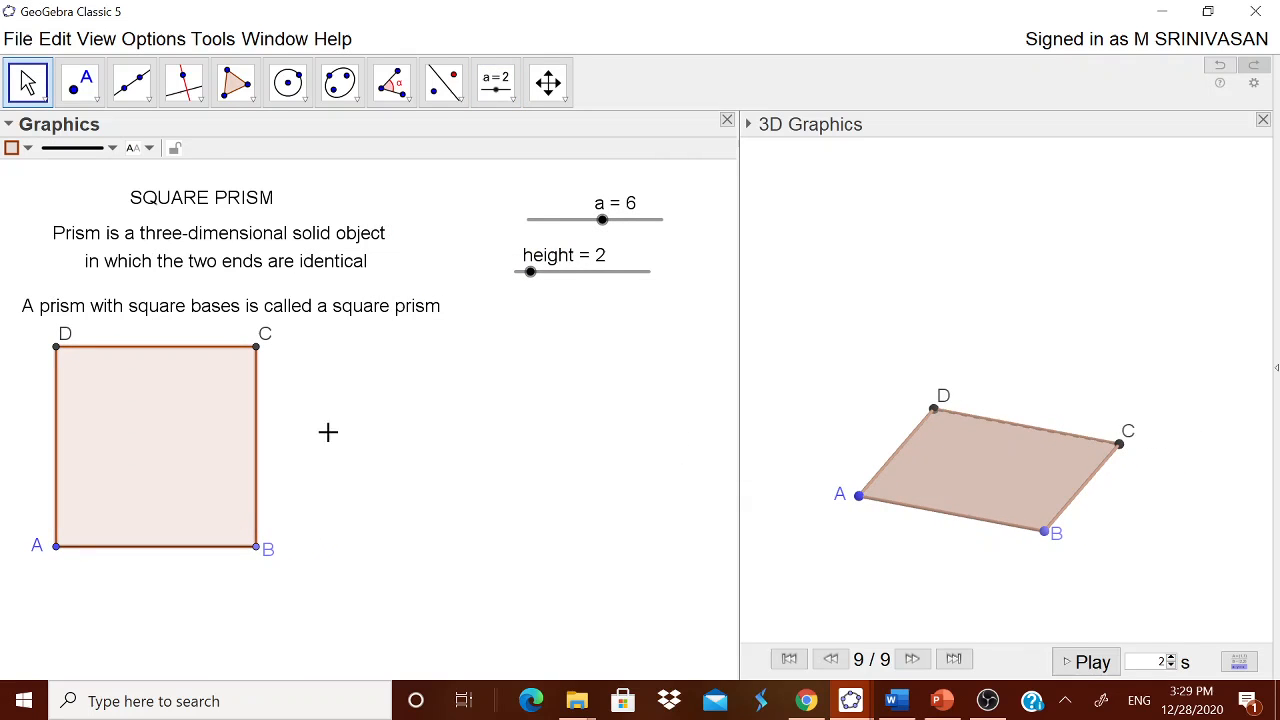
Extrude square ABCD to a prism with altitude height in the 3D view, and set the height slider to 5
left_click(826, 286)
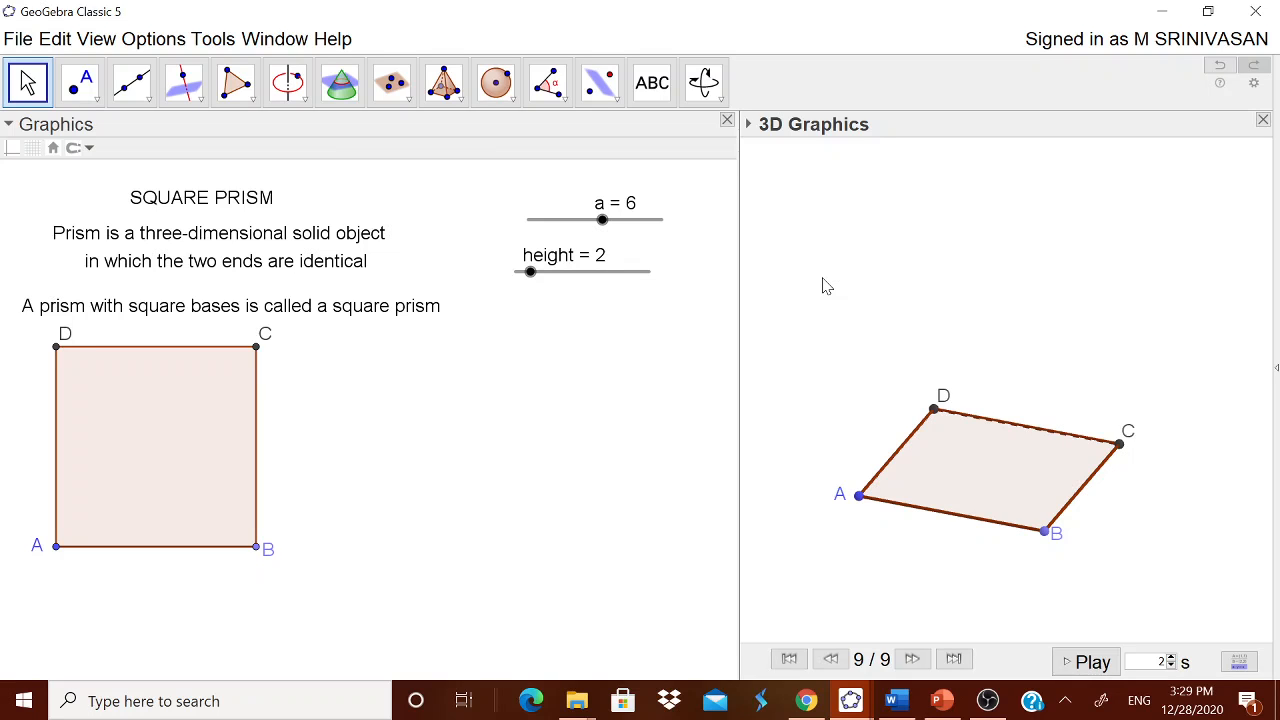
left_click(445, 86)
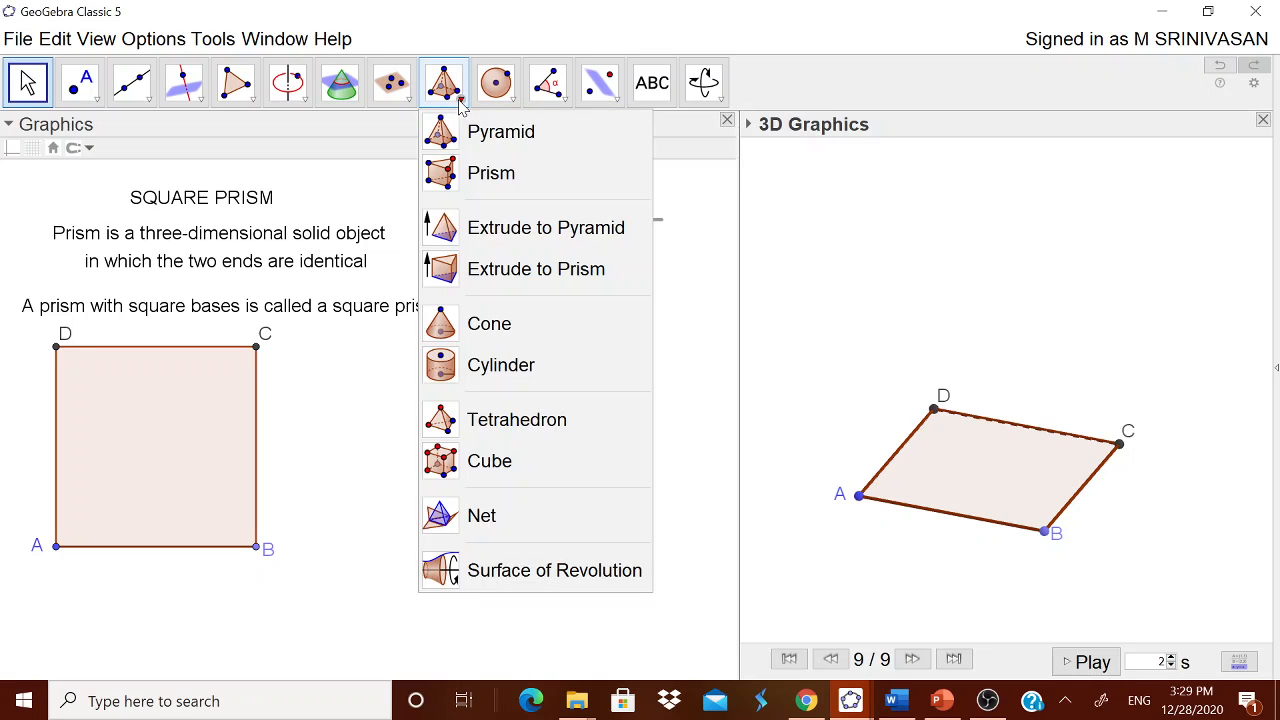
left_click(522, 274)
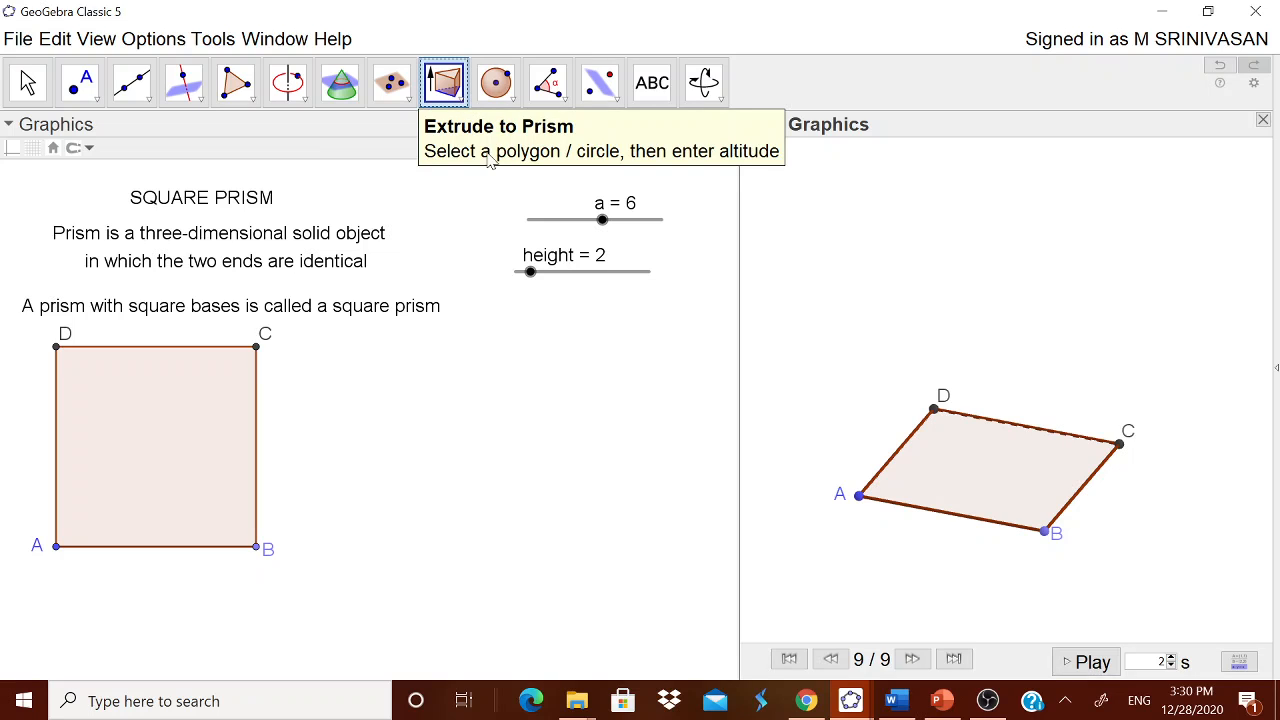
left_click(1008, 491)
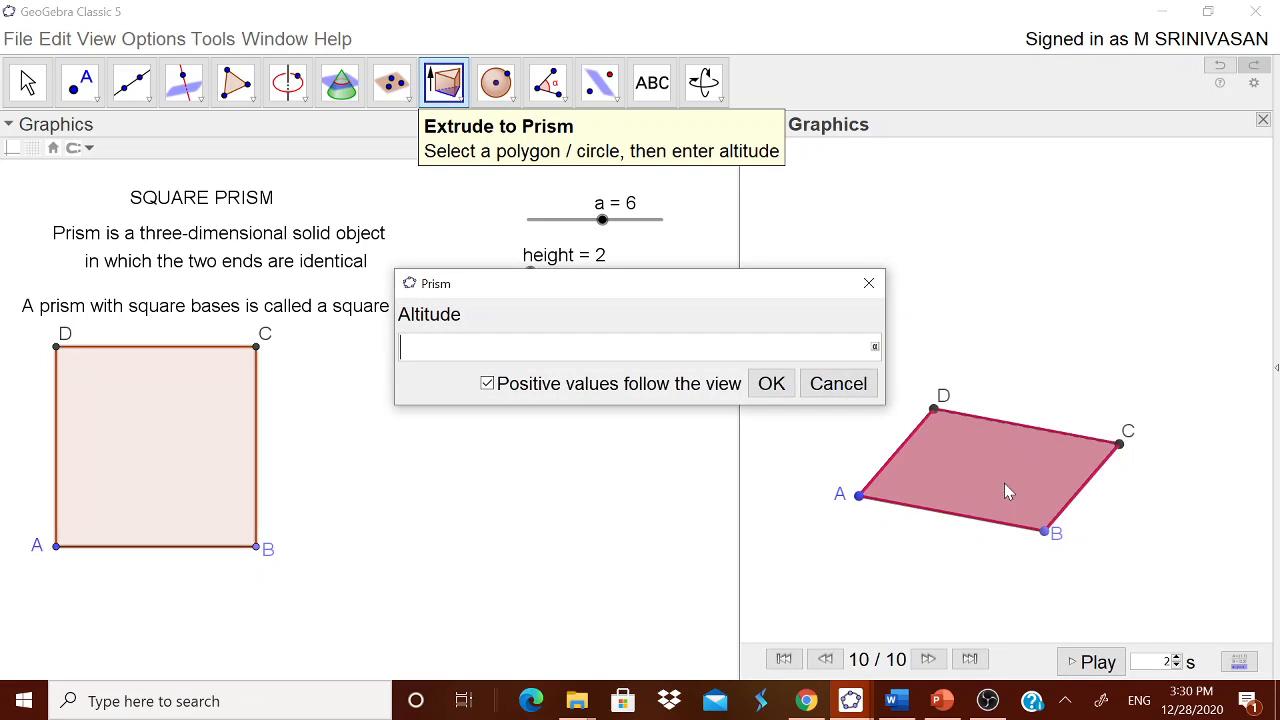
type("height")
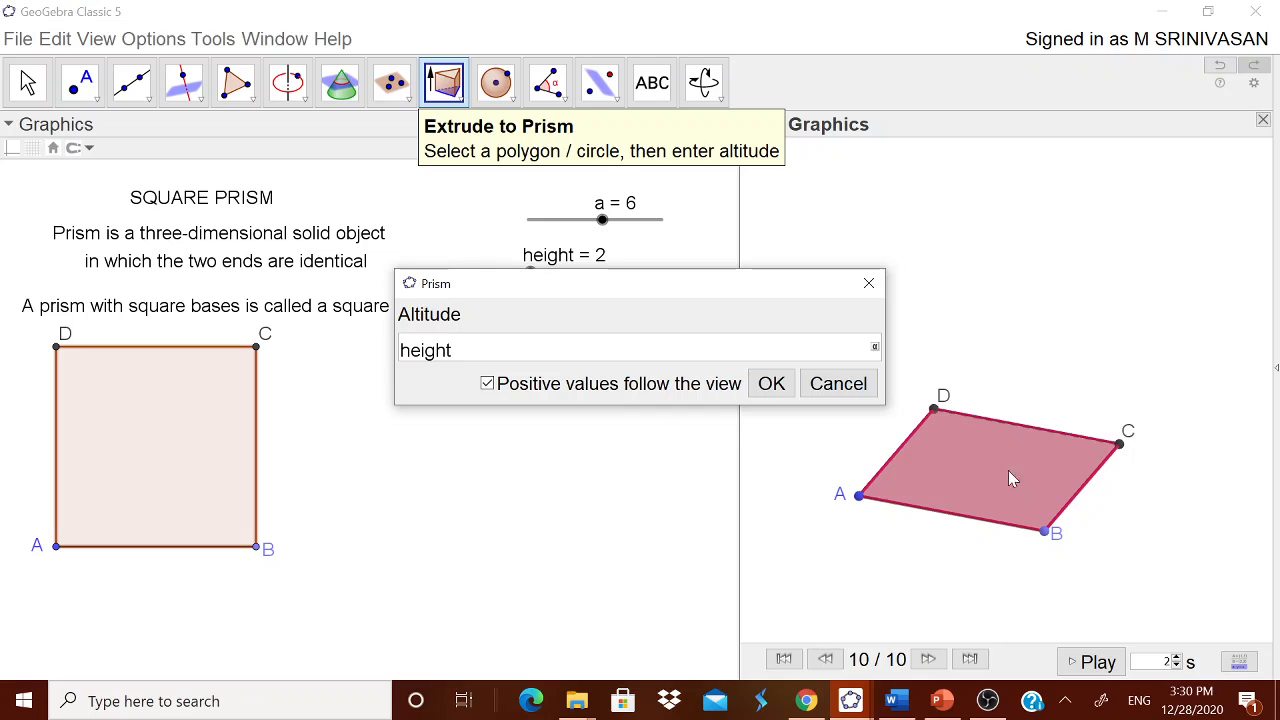
left_click(771, 385)
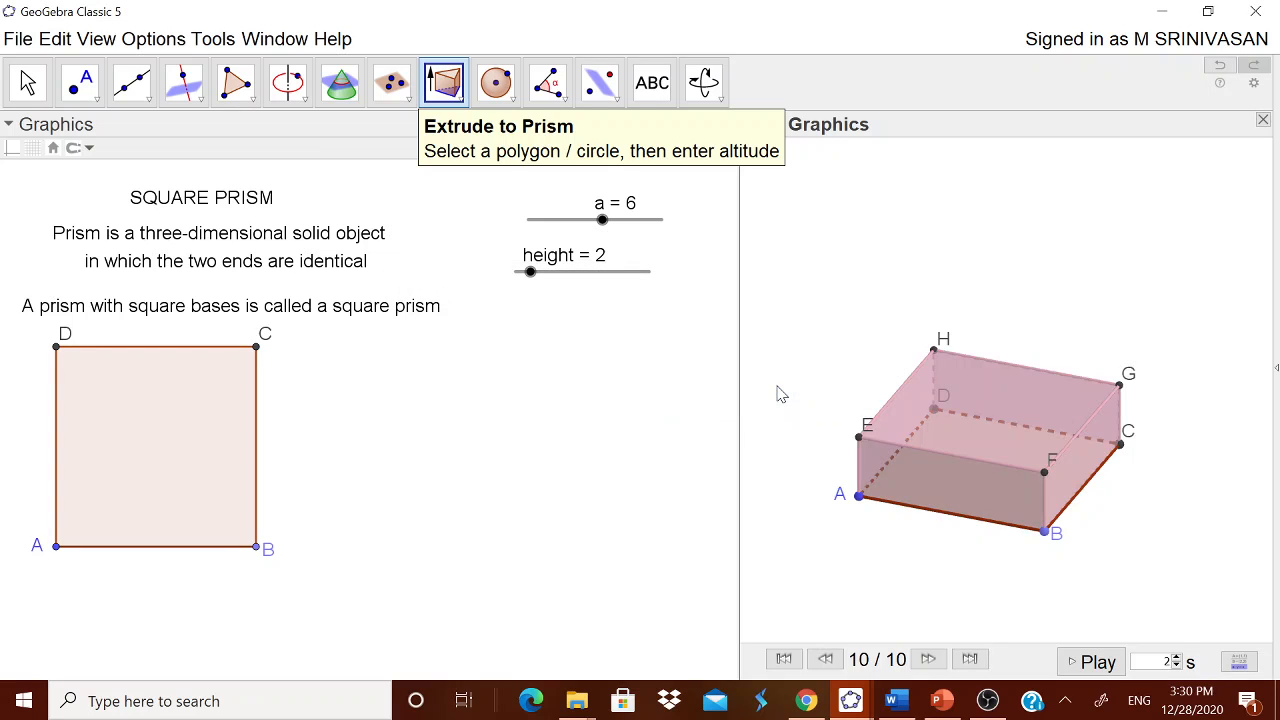
key("Escape")
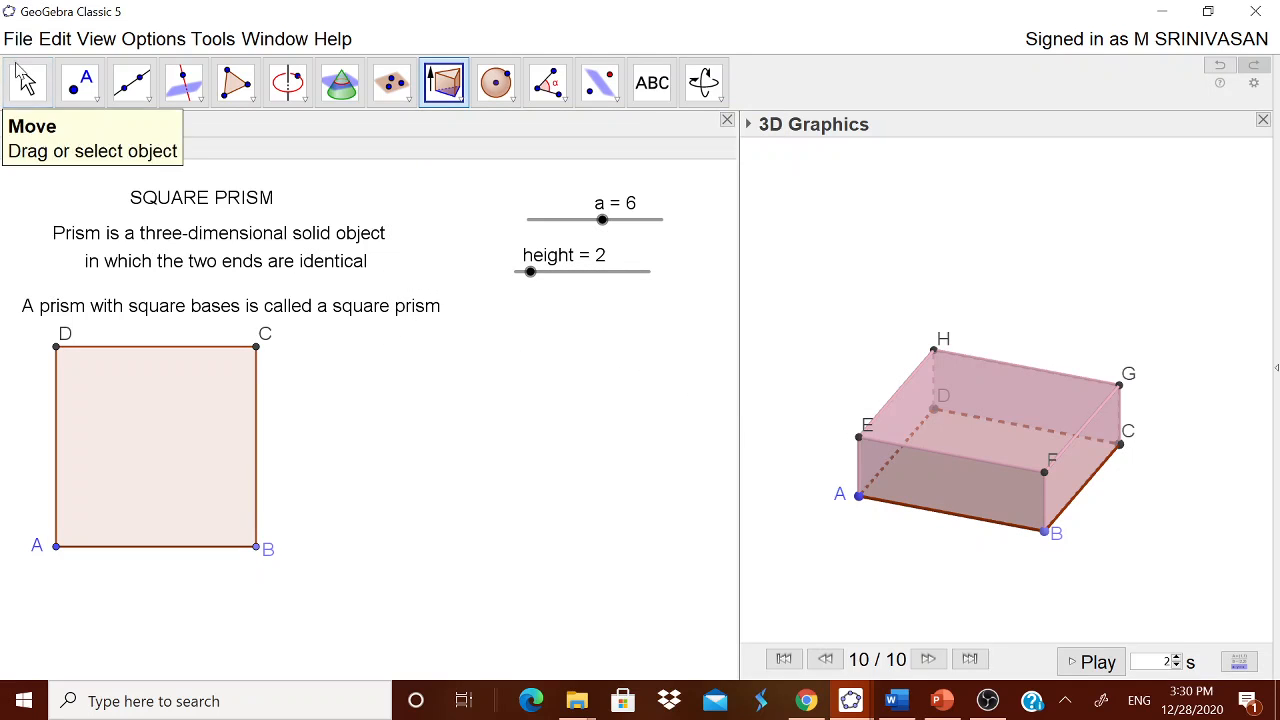
left_click_drag(536, 280, 575, 286)
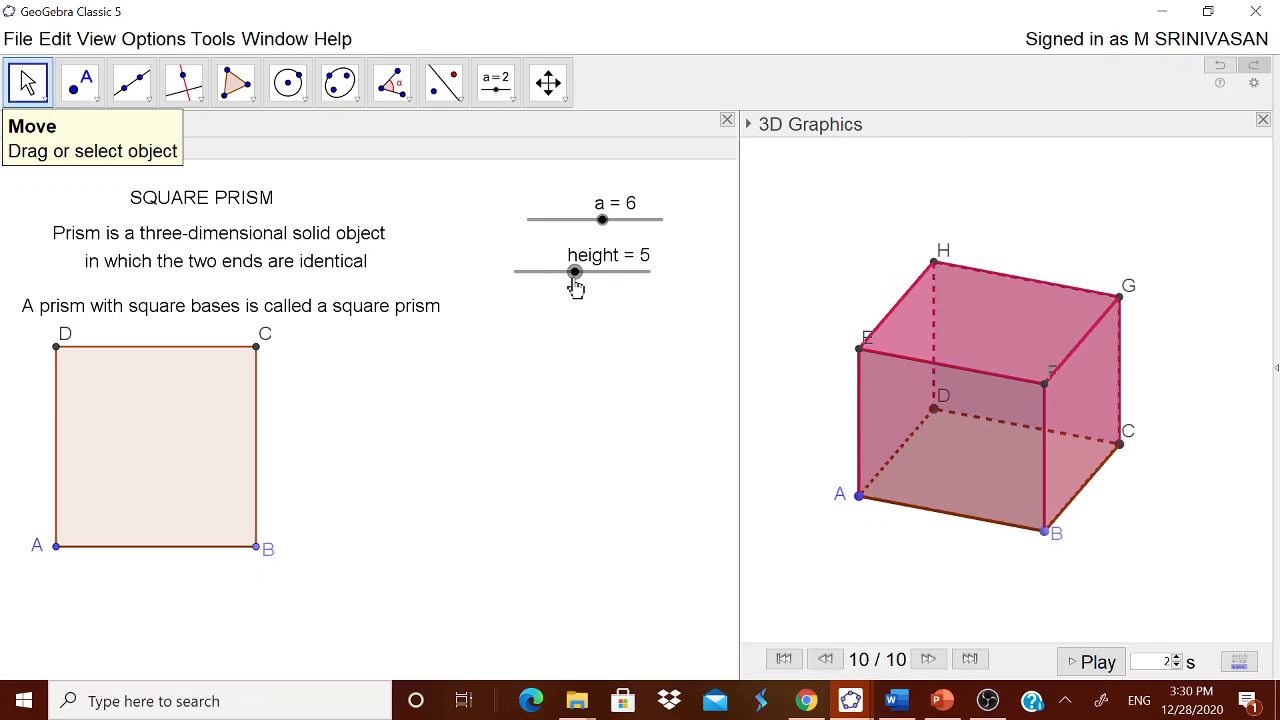
Colour the base polygon ABCD blue (51, 51, 255) and raise its opacity to about 85
right_click(137, 490)
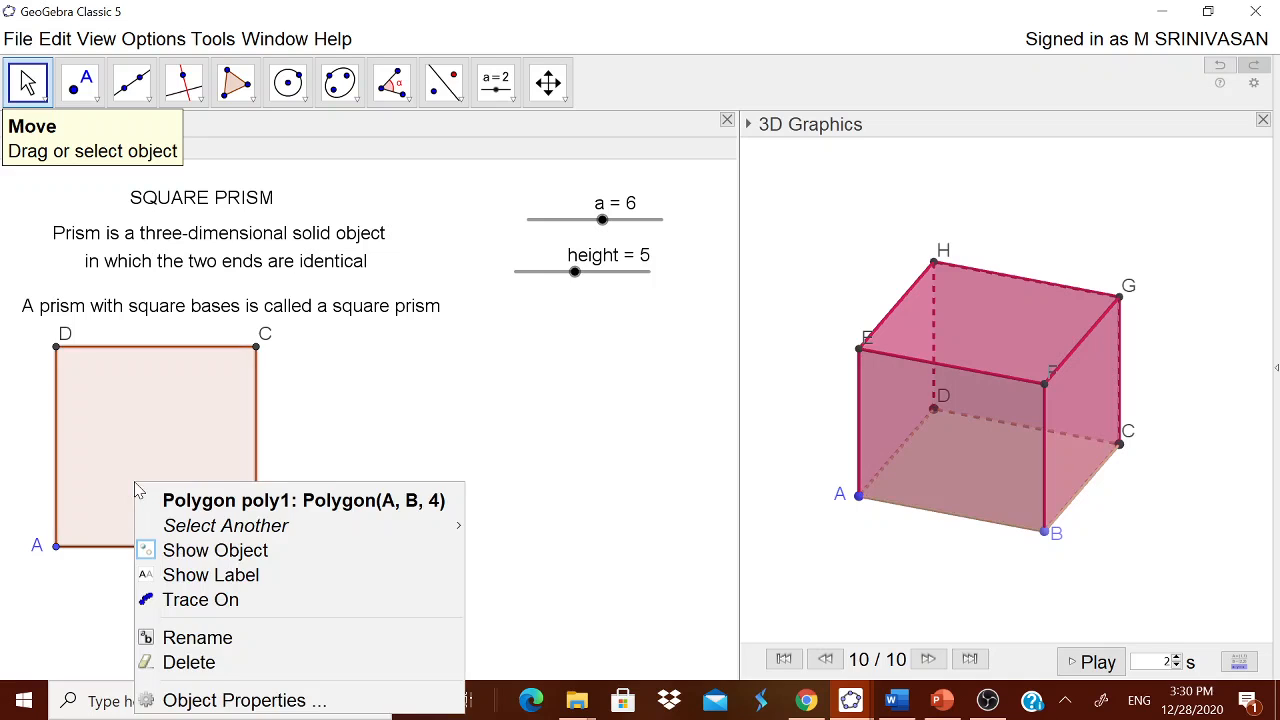
left_click(225, 699)
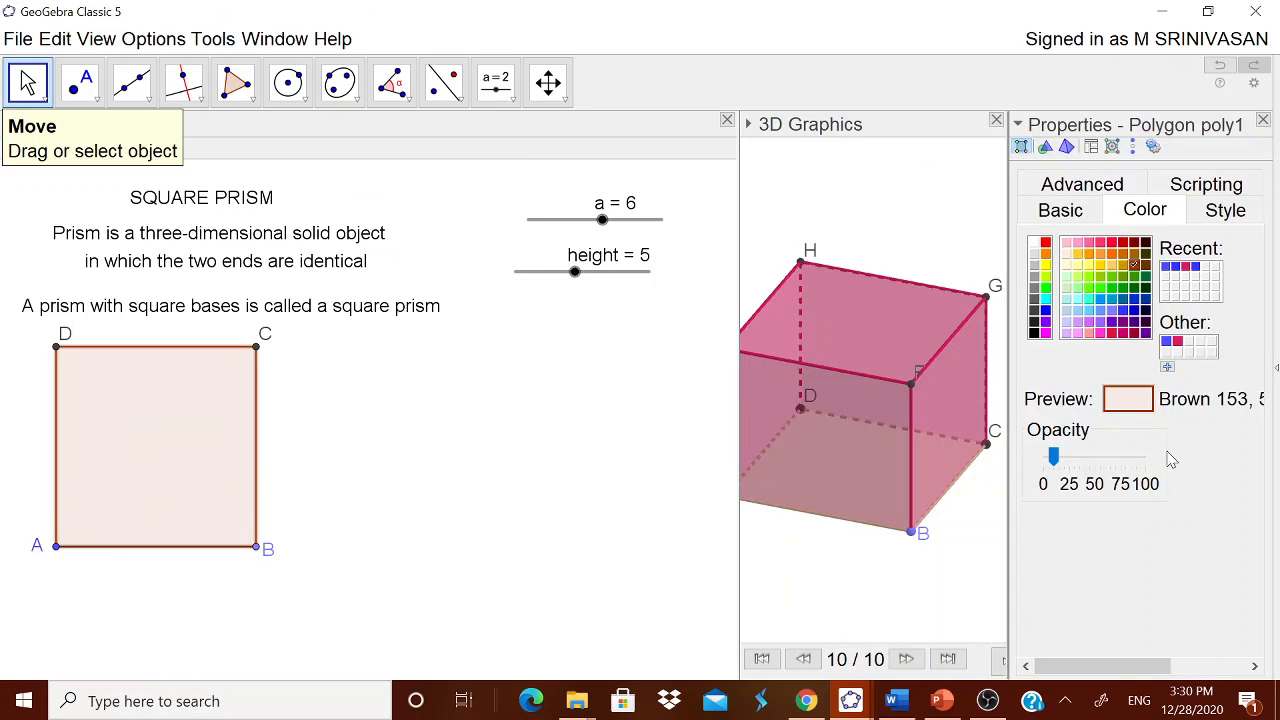
left_click(1122, 311)
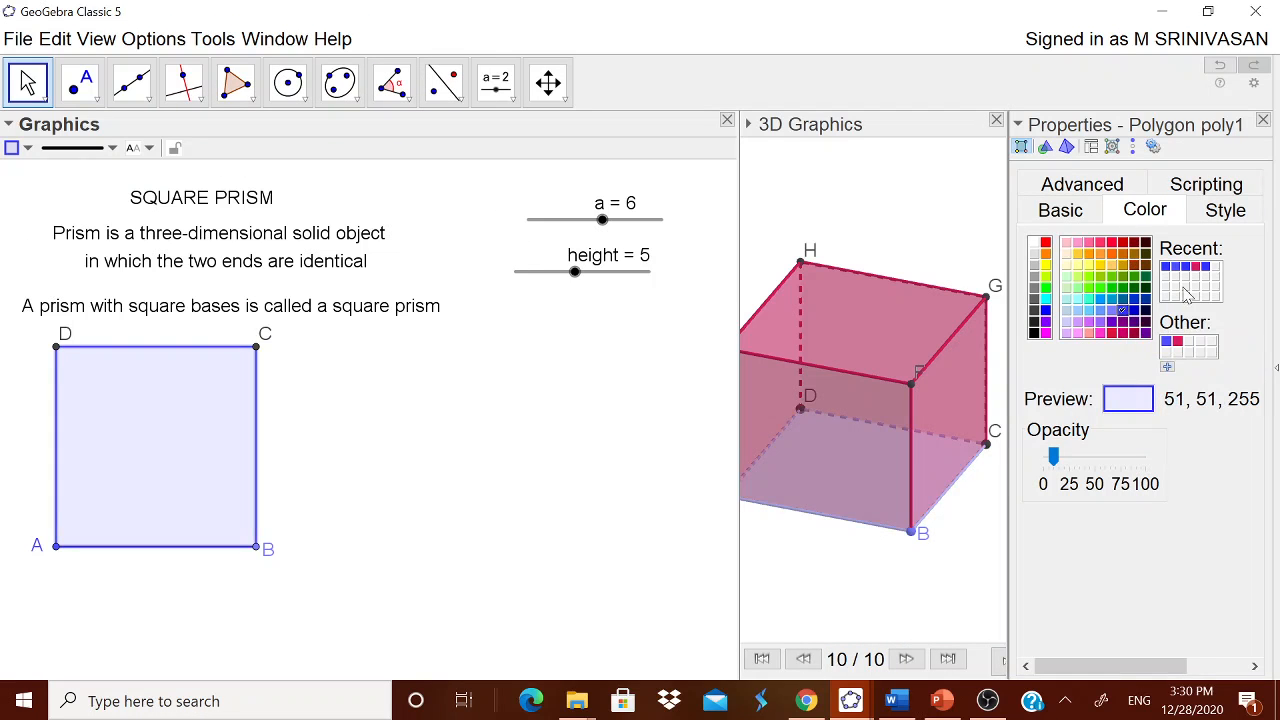
left_click(1057, 457)
left_click_drag(1057, 457, 1131, 457)
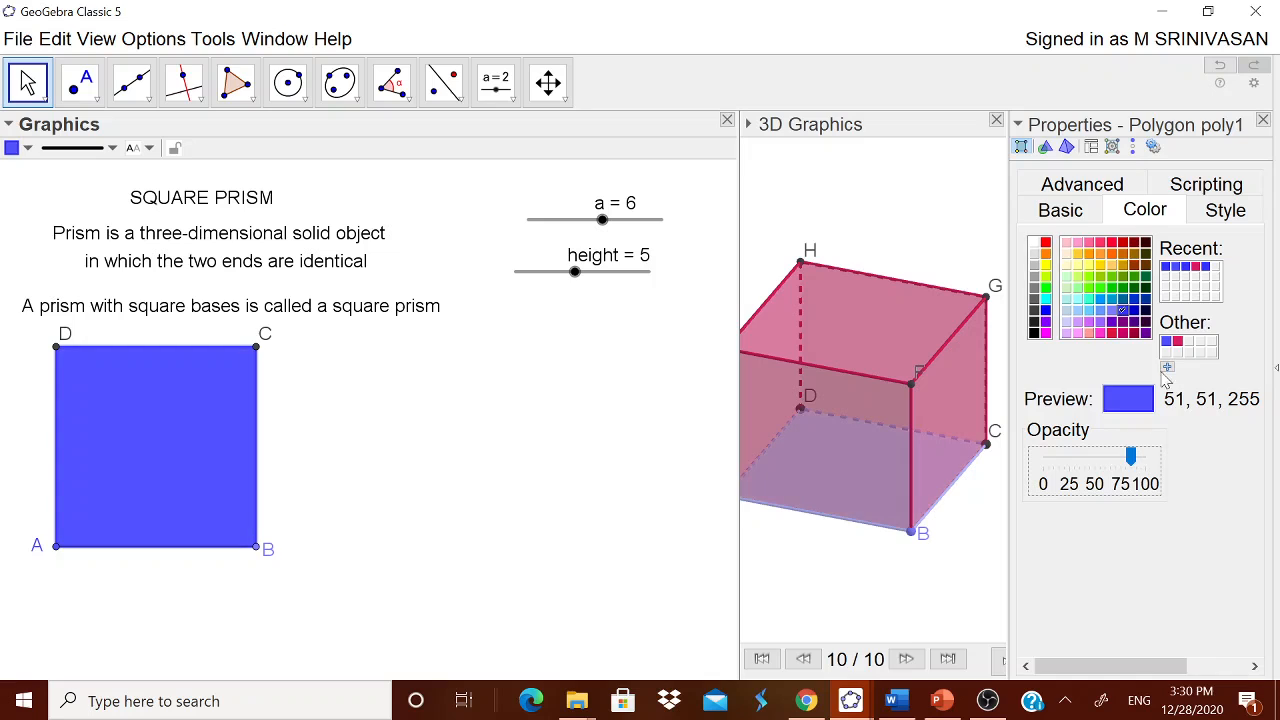
left_click(1263, 120)
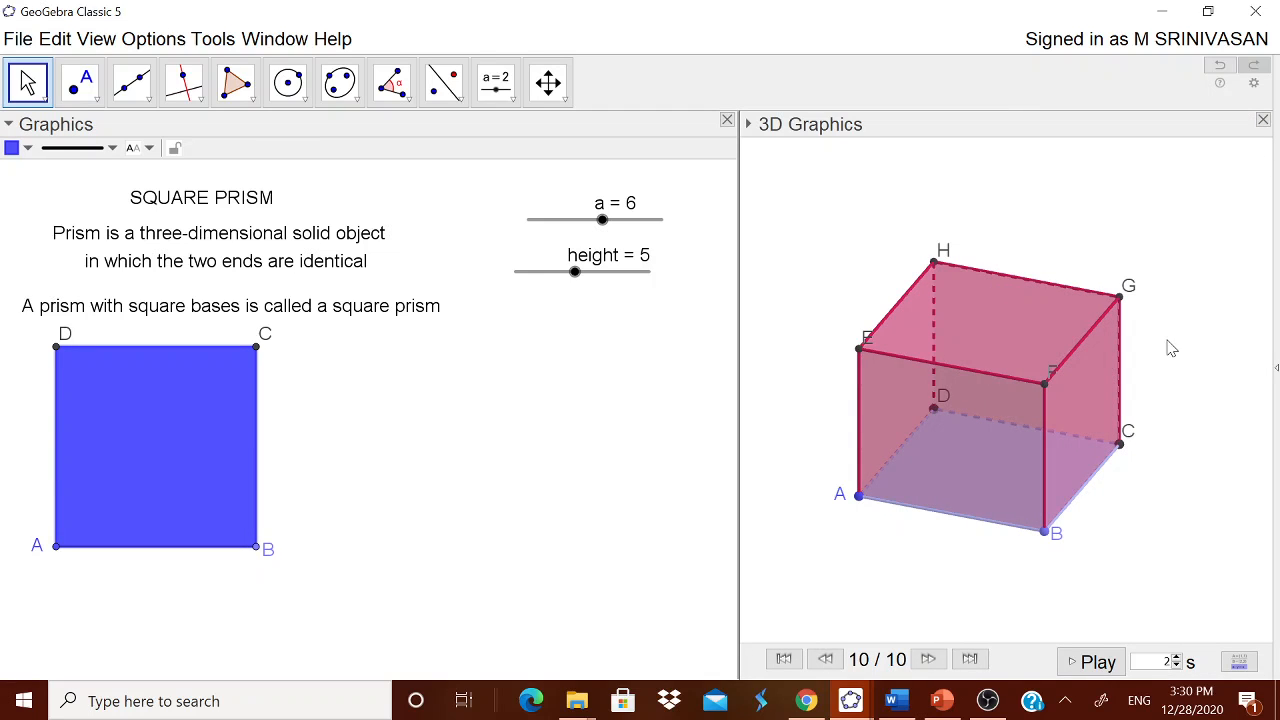
Colour the top face EFGH blue (51, 51, 255) and raise its opacity to about 95
left_click(1008, 317)
right_click(995, 327)
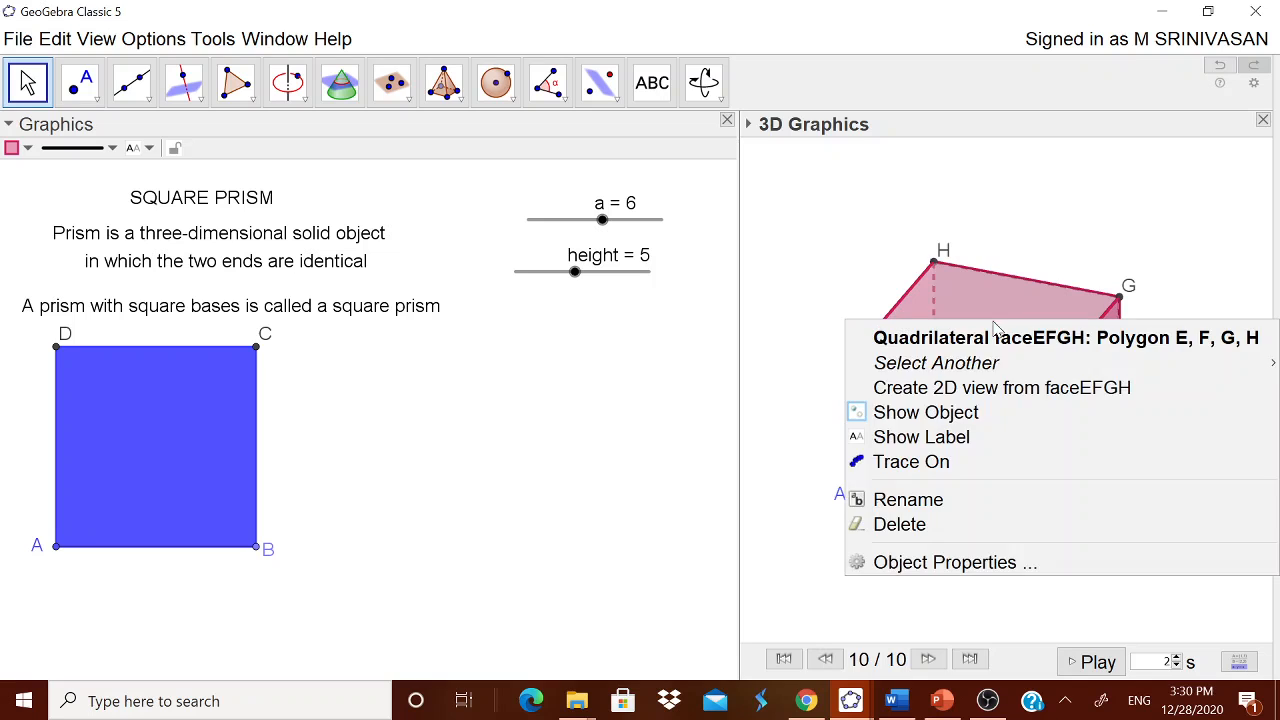
left_click(988, 563)
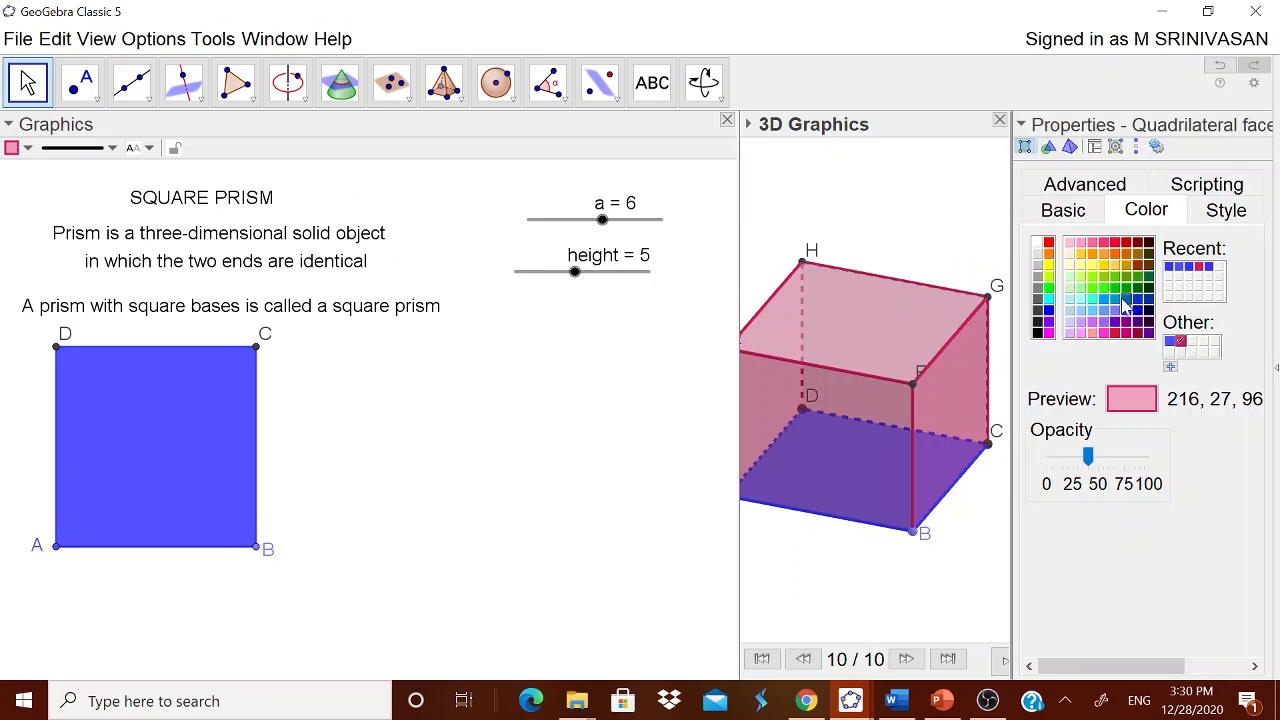
left_click(1127, 310)
left_click_drag(1088, 457, 1145, 457)
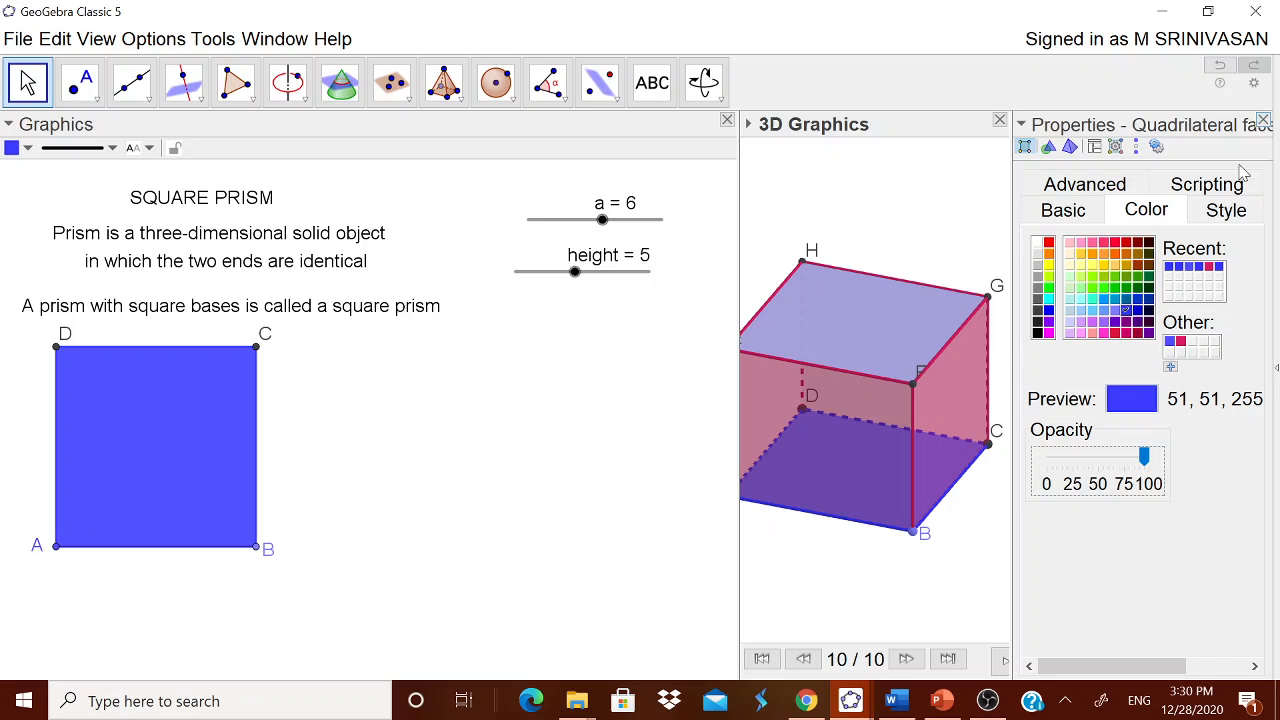
left_click(1270, 128)
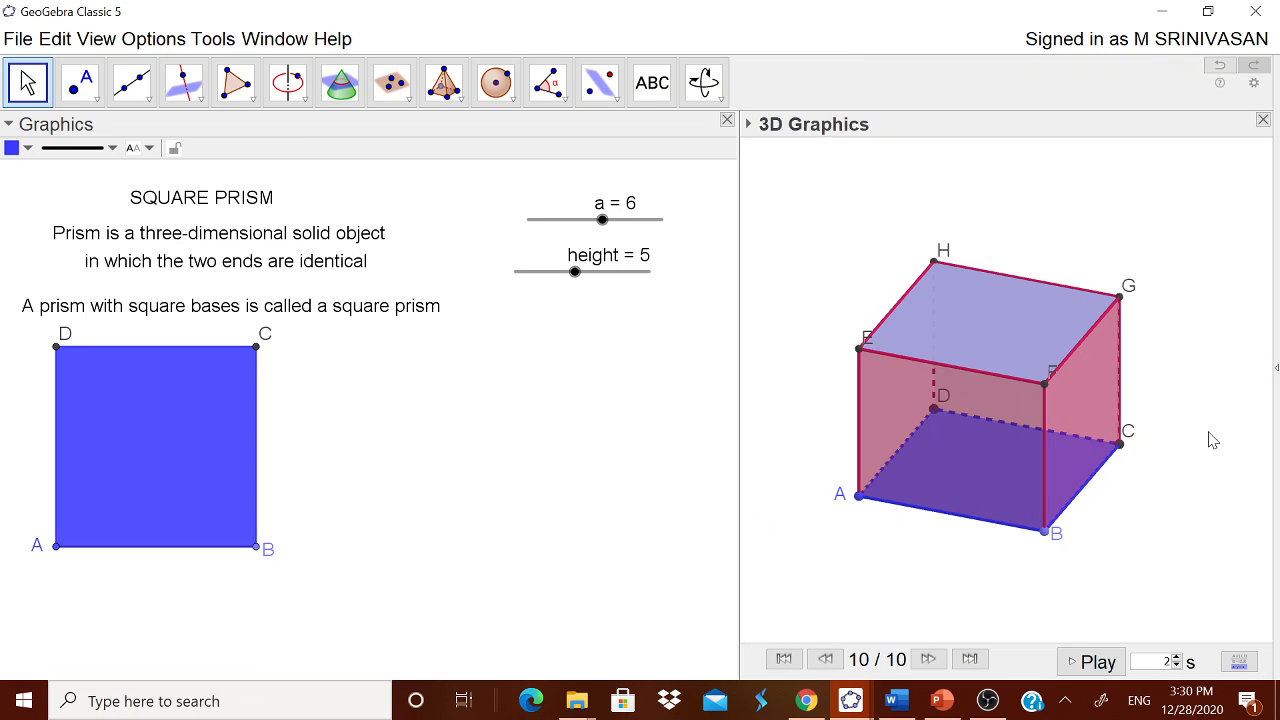
mouse_move(1214, 440)
left_mouse_down()
mouse_move(1224, 389)
mouse_move(1192, 466)
mouse_move(1229, 397)
mouse_move(1220, 361)
mouse_move(1189, 391)
mouse_move(1203, 377)
mouse_move(1191, 426)
mouse_move(1214, 428)
left_mouse_up()
Copy the lines from "A Square Prism has" to "12 Edges" from NOTES.docx in Word and return to GeoGebra
left_click(895, 701)
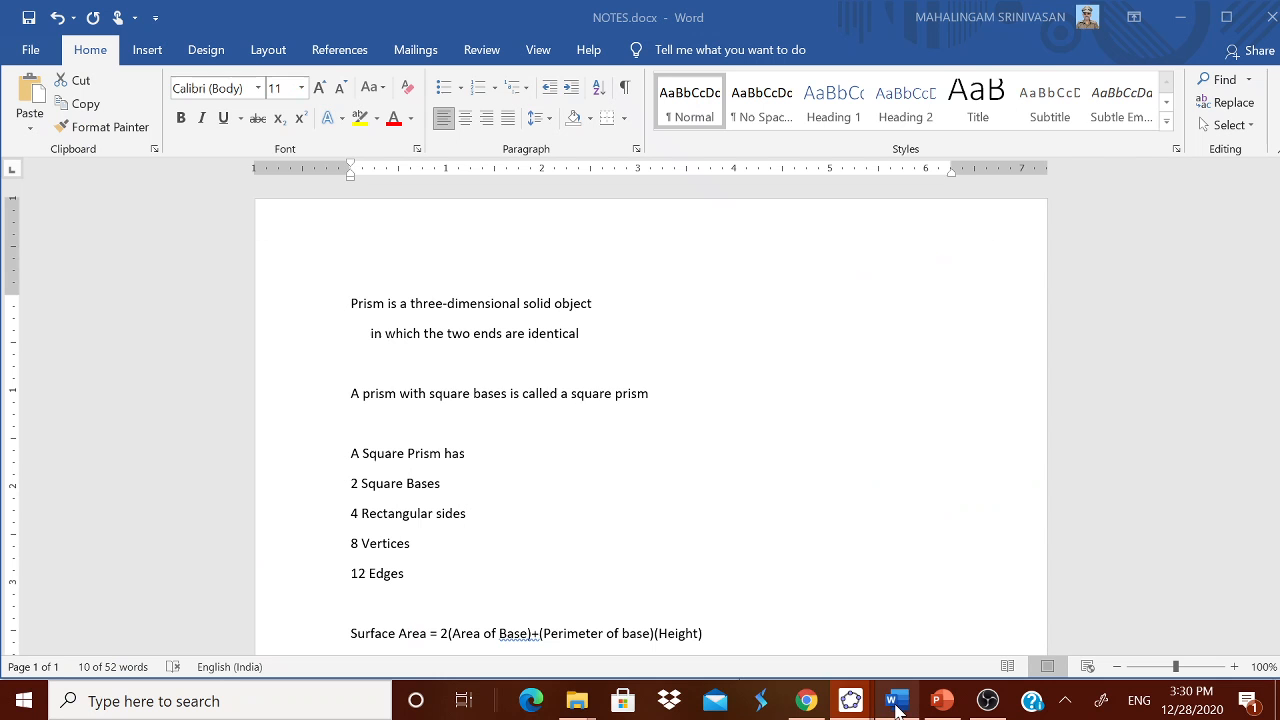
left_click_drag(351, 453, 442, 580)
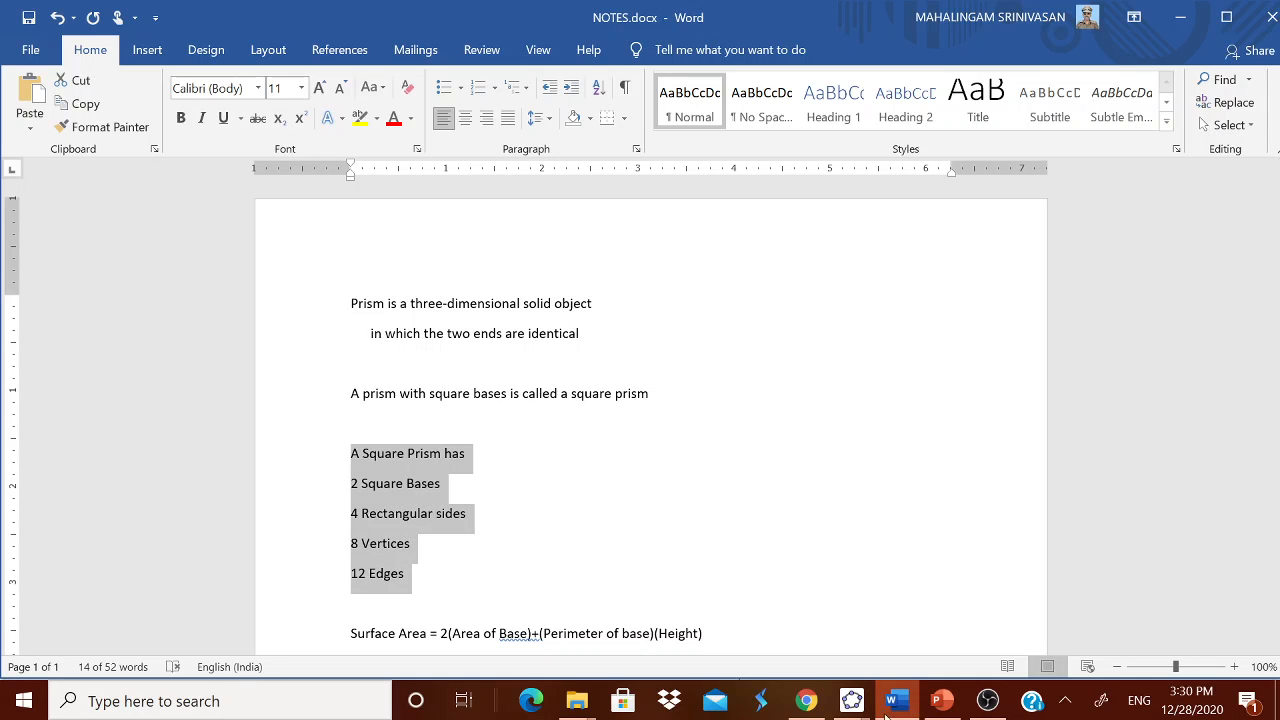
left_click(855, 701)
left_click(755, 632)
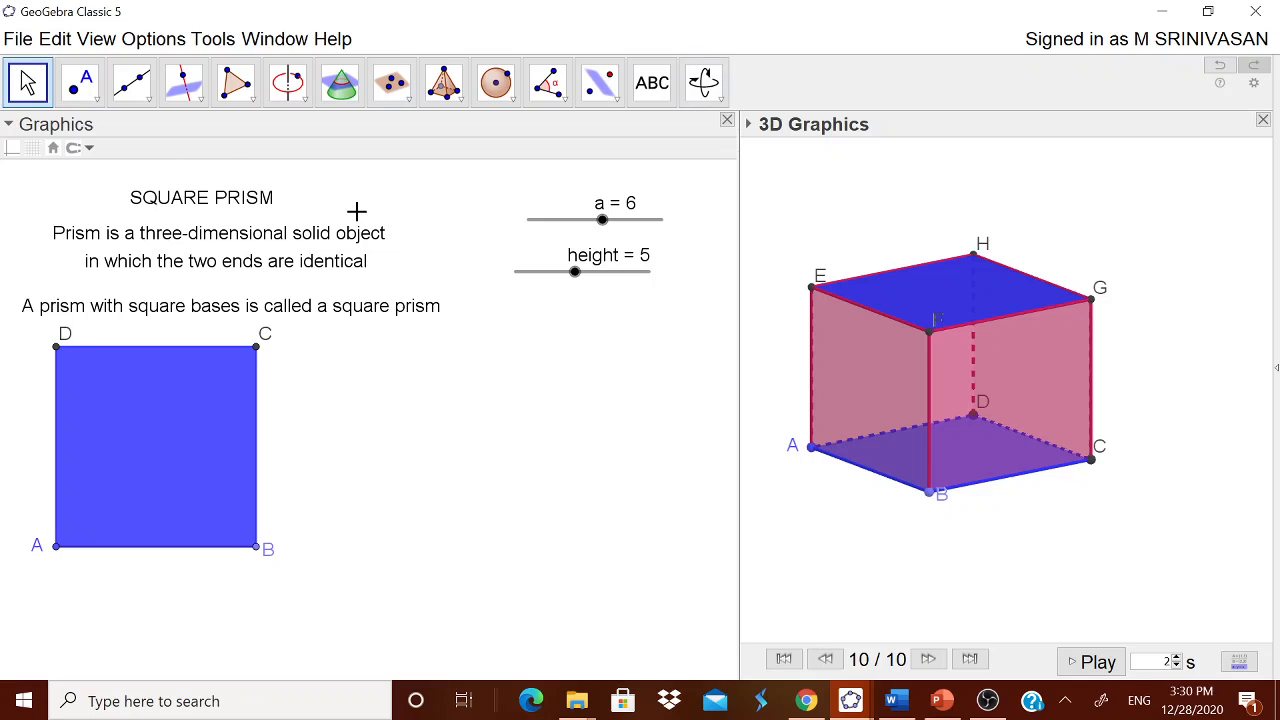
Insert the copied list from "A Square Prism has" to "12 Edges" as a text to the right of square ABCD
left_click(416, 194)
left_click(444, 82)
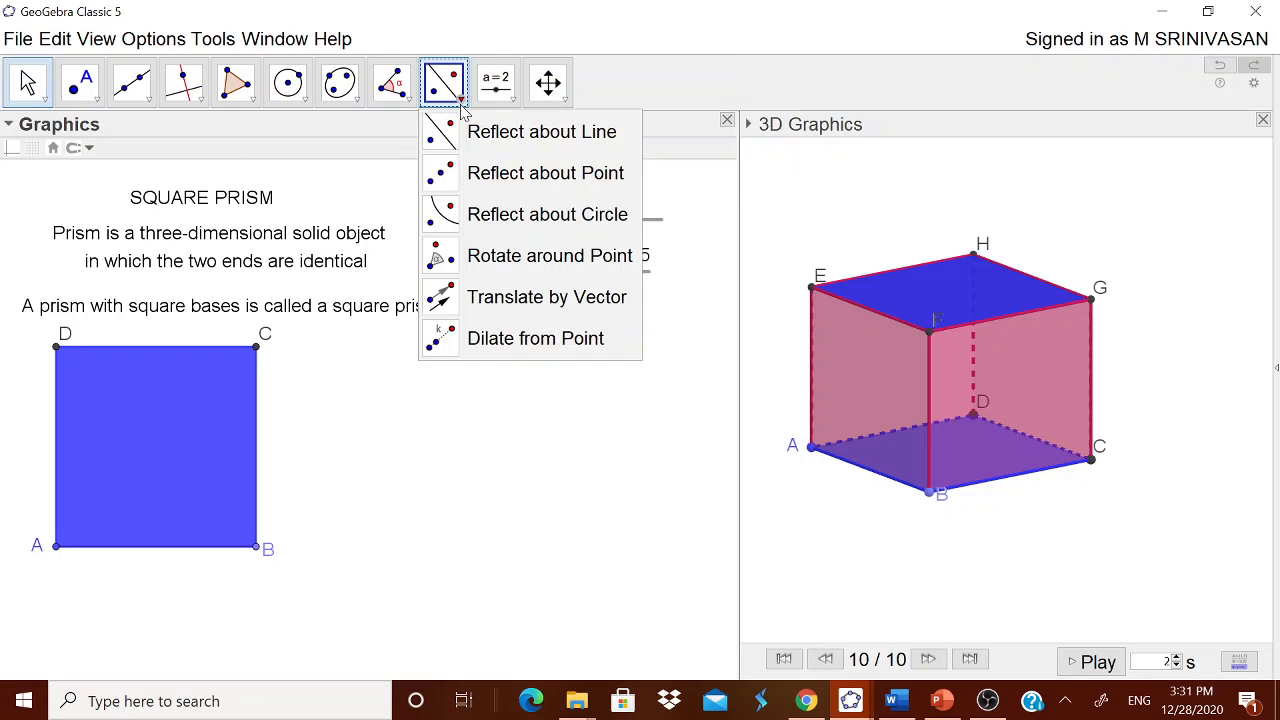
left_click(500, 90)
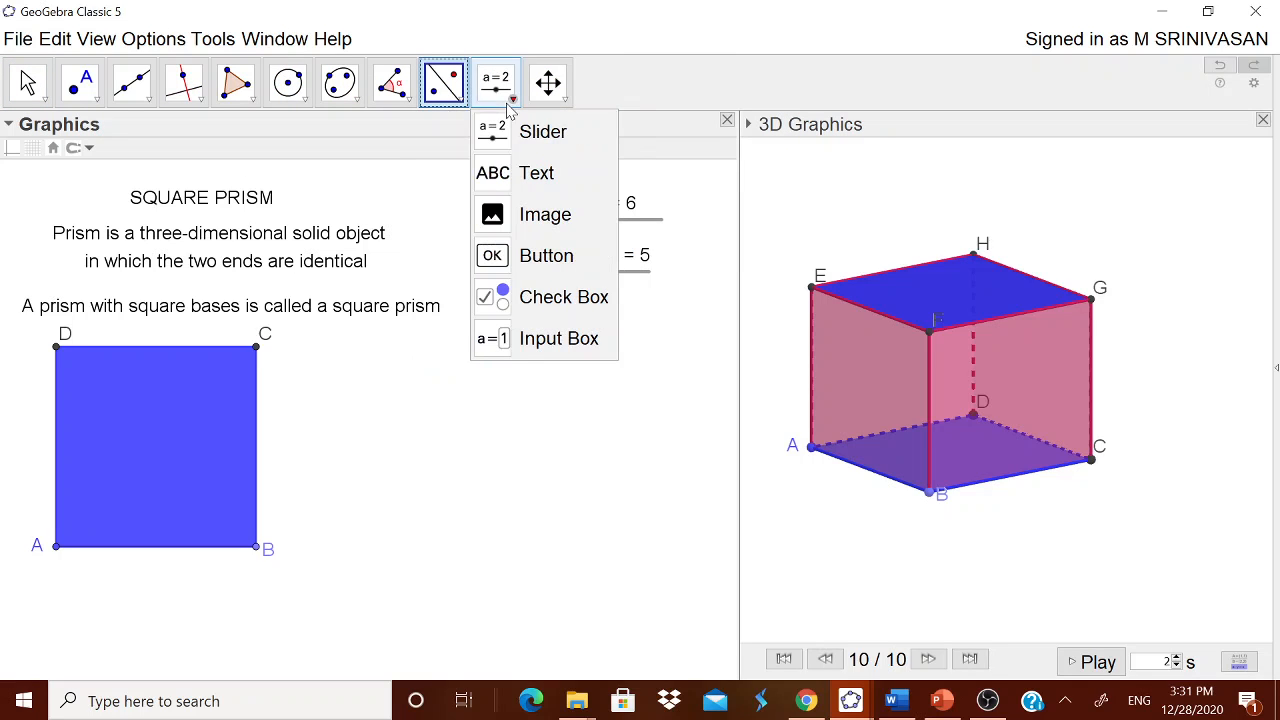
left_click(525, 171)
left_click(458, 353)
key("ctrl+v")
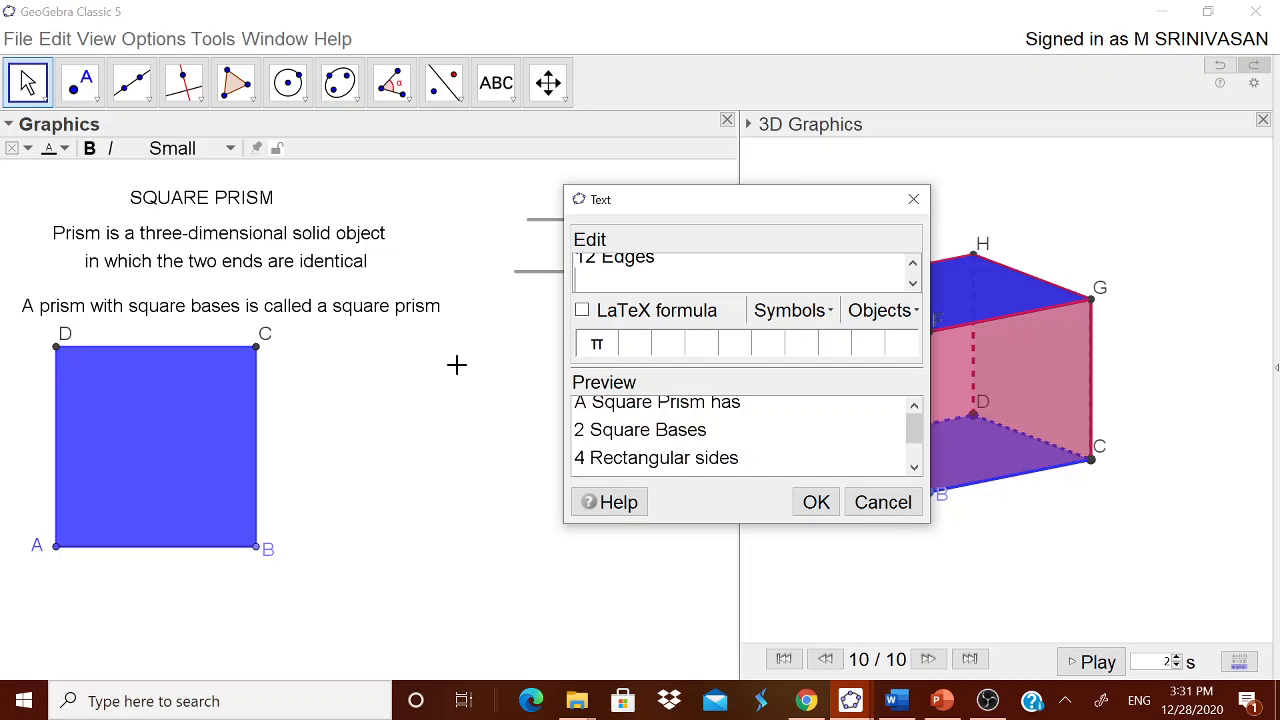
left_click(816, 502)
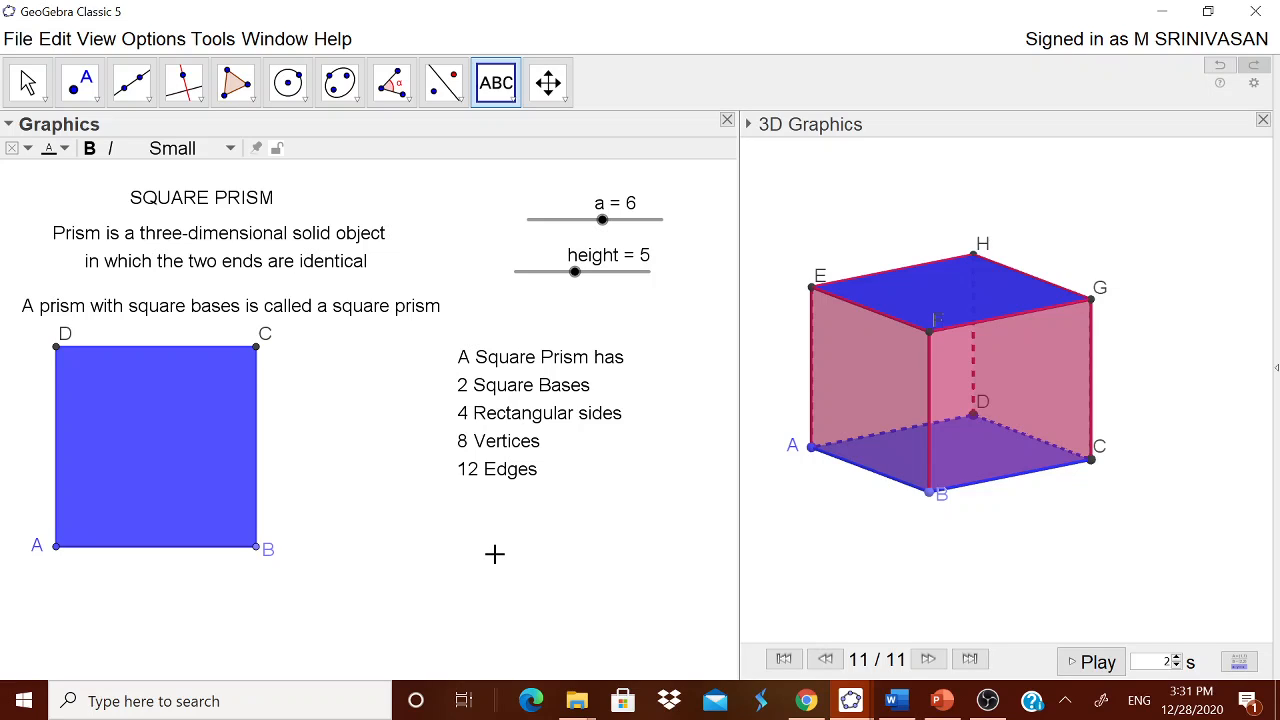
Copy the line "Surface Area = 2(Area of Base)+(Perimeter of base)(Height)" from the Word notes and return to GeoGebra
left_click(896, 700)
left_click_drag(351, 633, 752, 635)
key("ctrl+c")
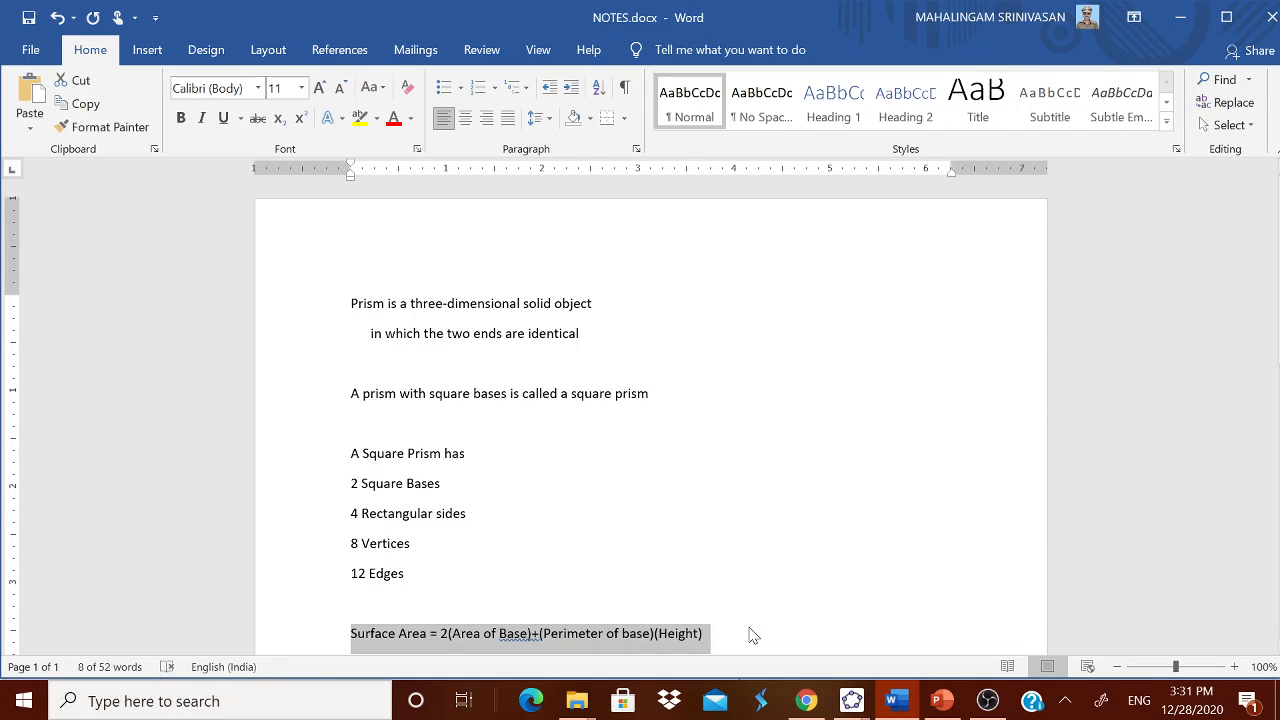
mouse_move(806, 700)
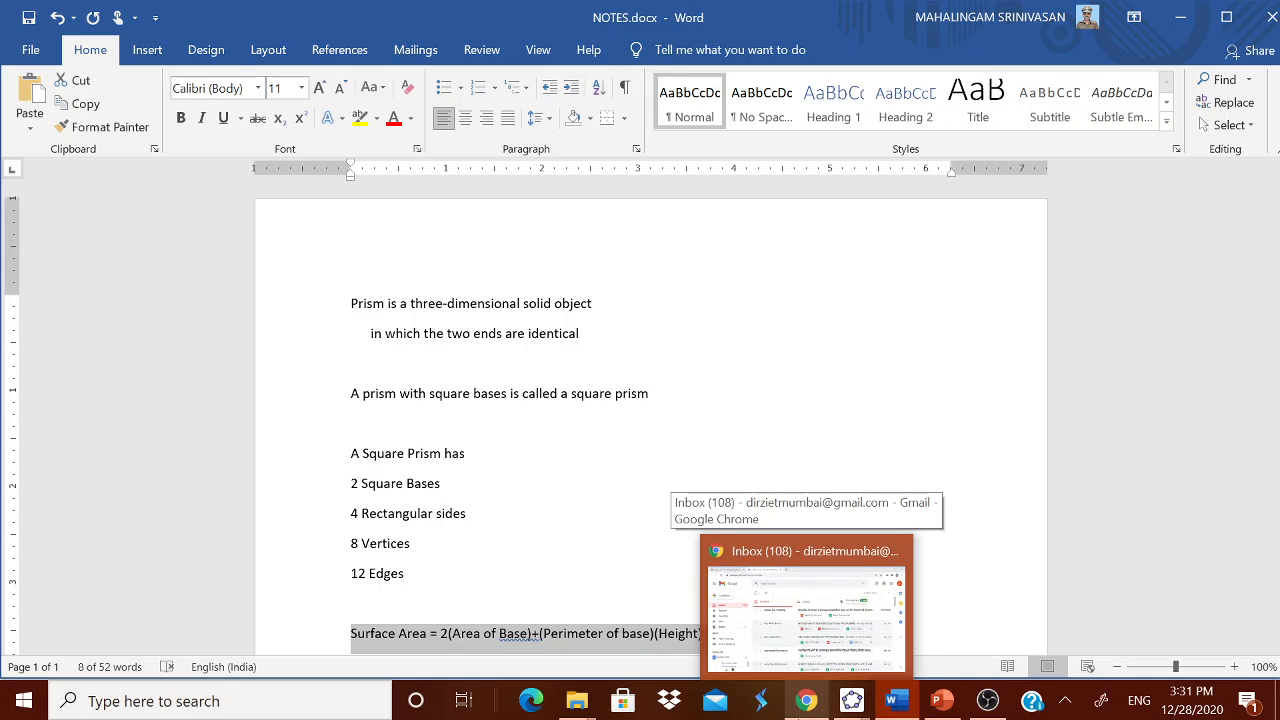
mouse_move(875, 707)
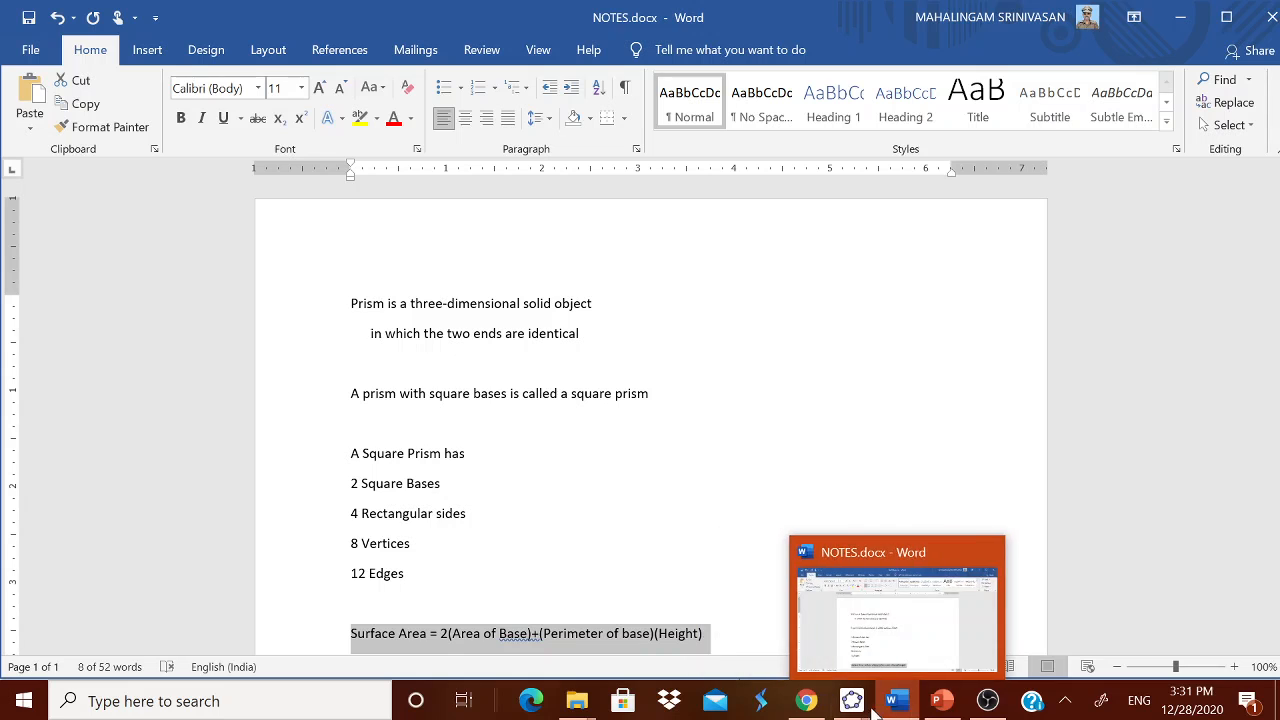
left_click(757, 672)
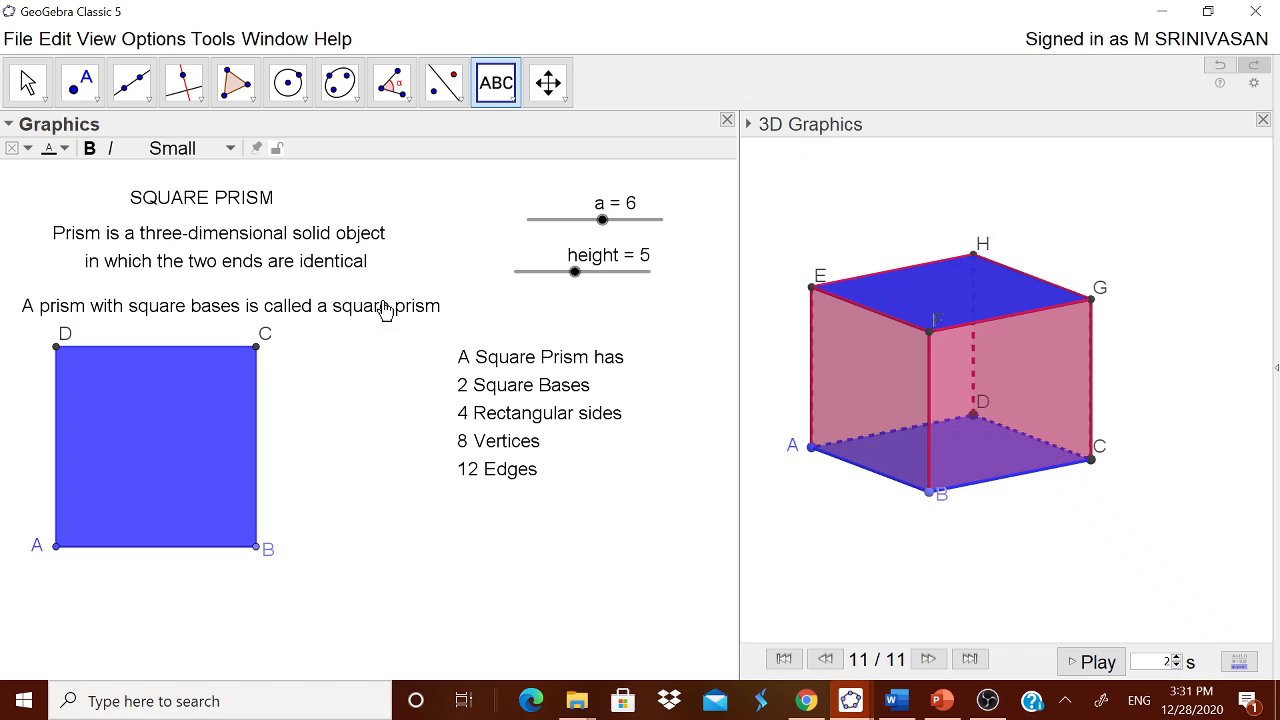
Insert the copied surface area formula as a text and centre it below square ABCD in the Graphics view
left_click(354, 551)
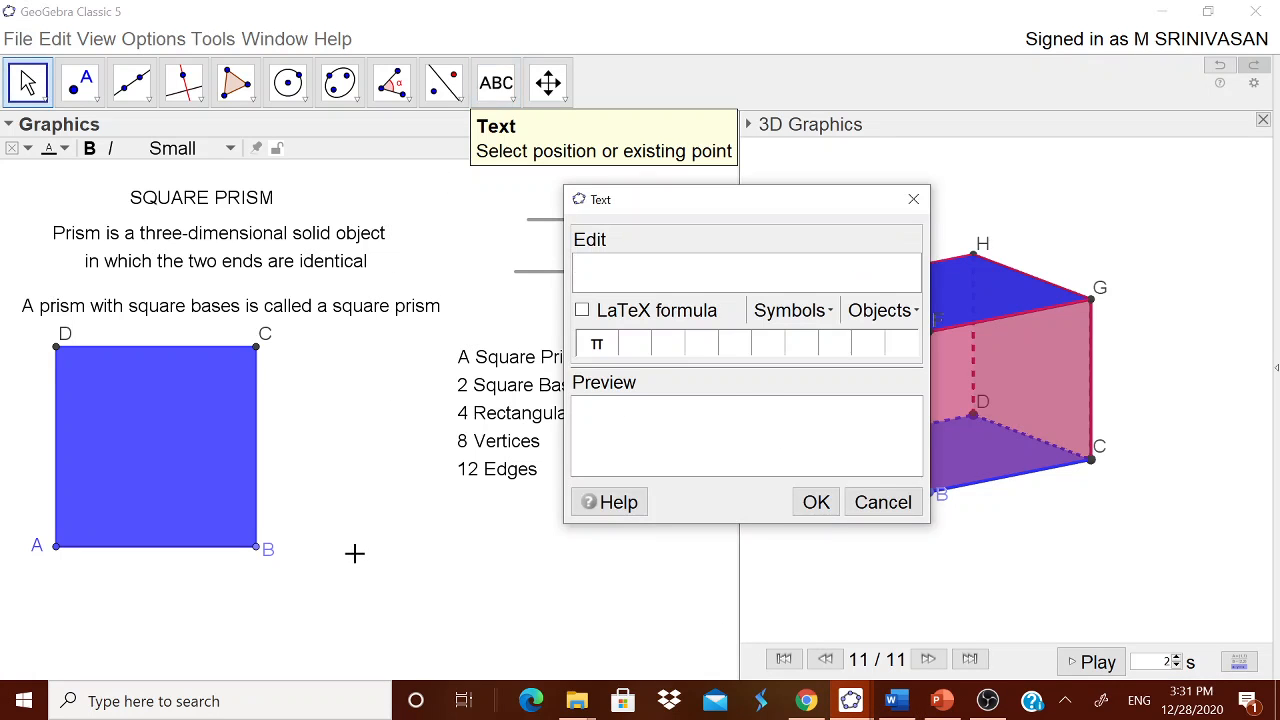
key("ctrl+v")
left_click(816, 502)
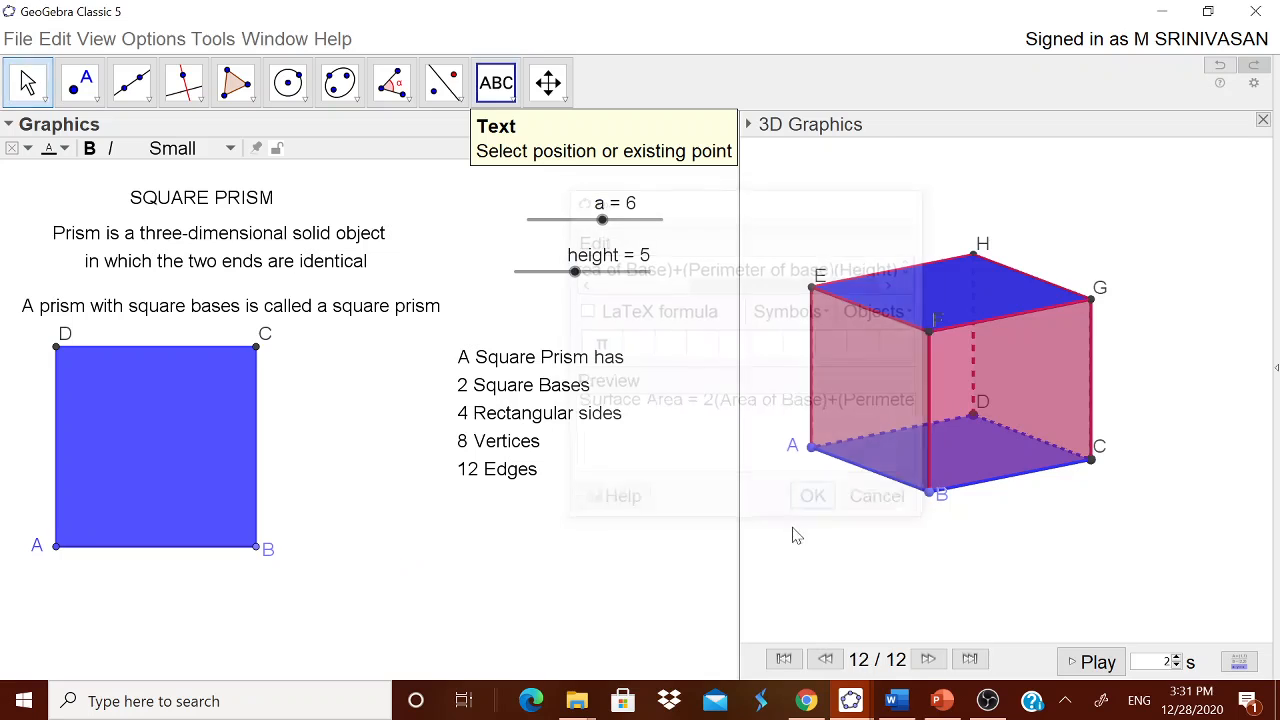
left_click_drag(555, 562, 320, 606)
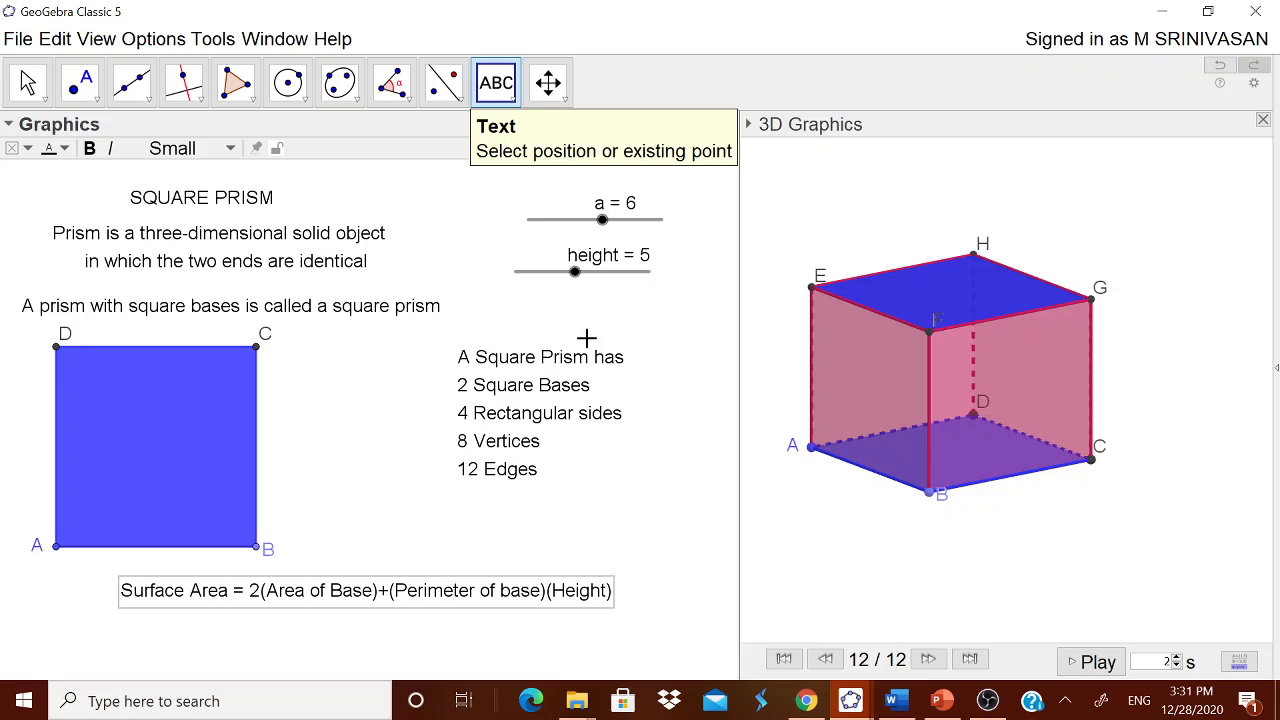
Add the text "Area of base = " linked to object poly1 above the prism in the 3D view, and set slider a to 5
left_click(829, 206)
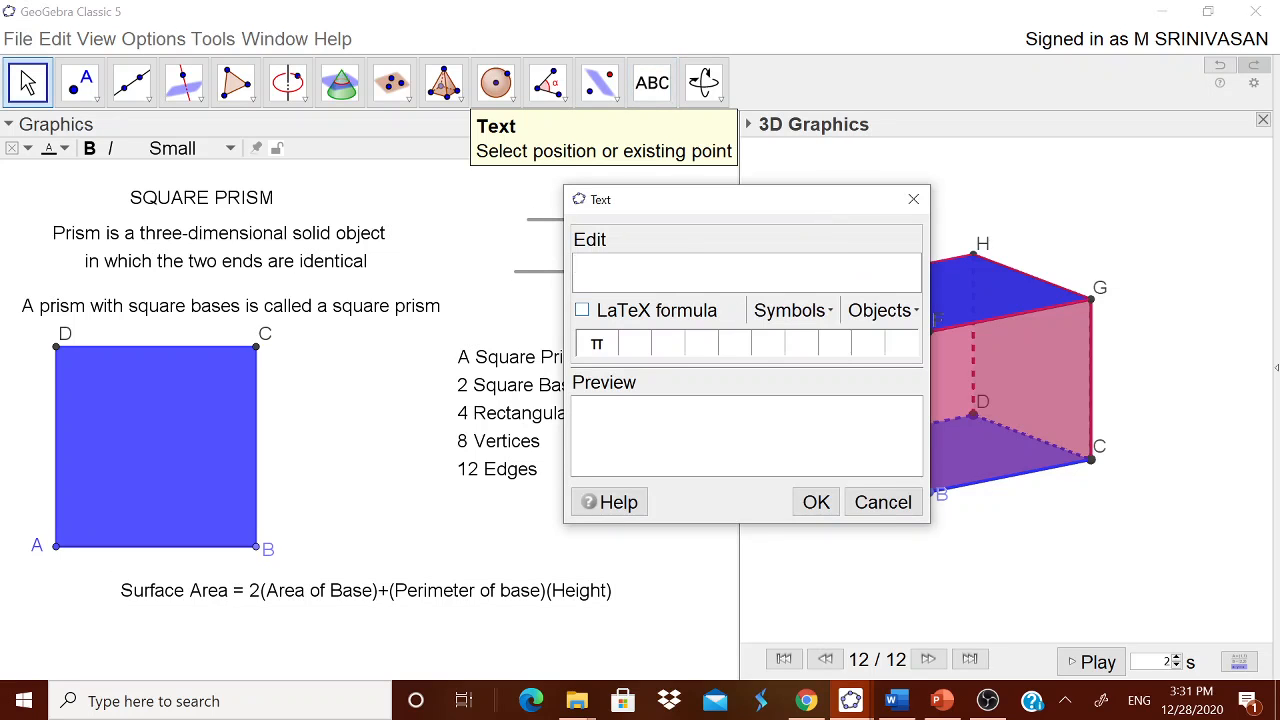
type("A")
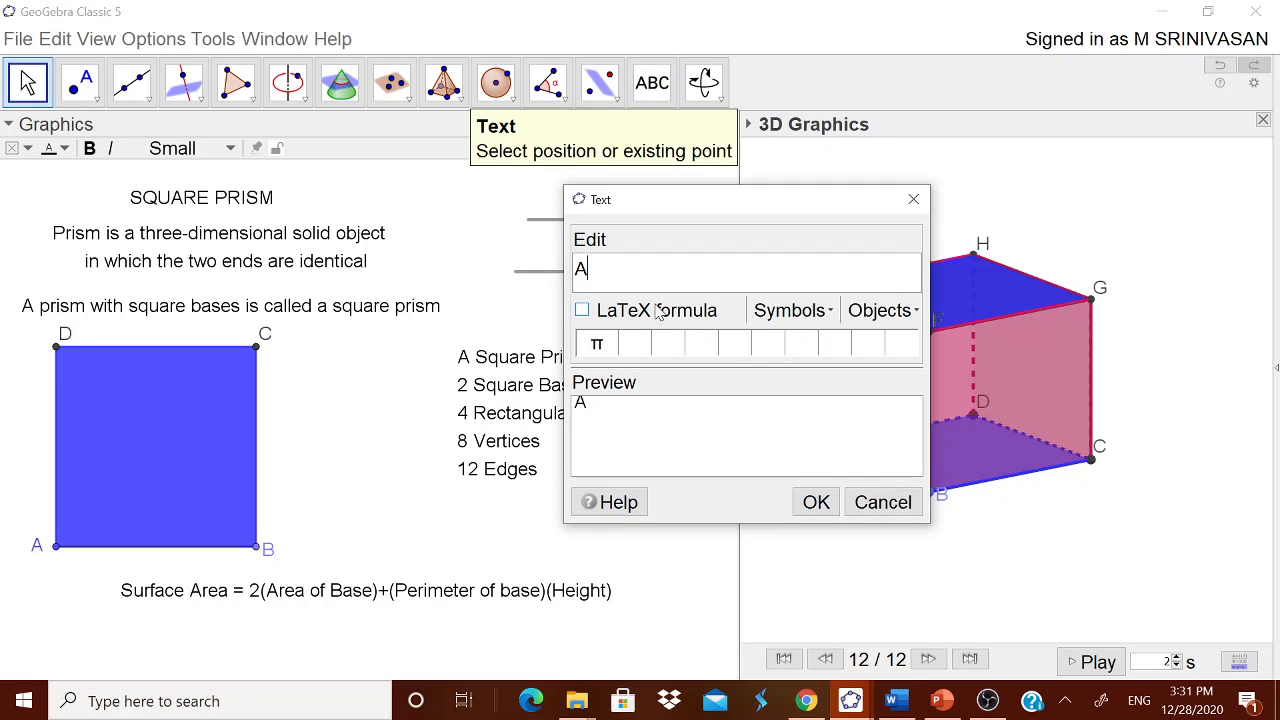
type("rea of base =")
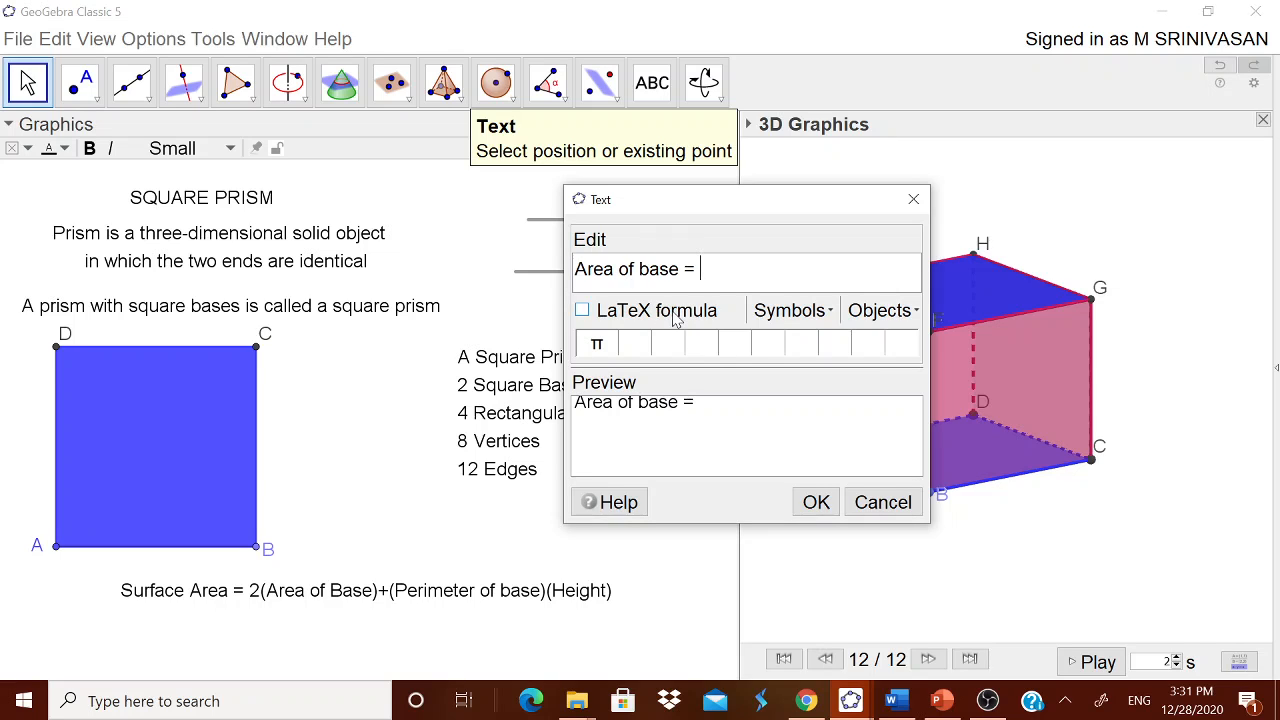
left_click(880, 310)
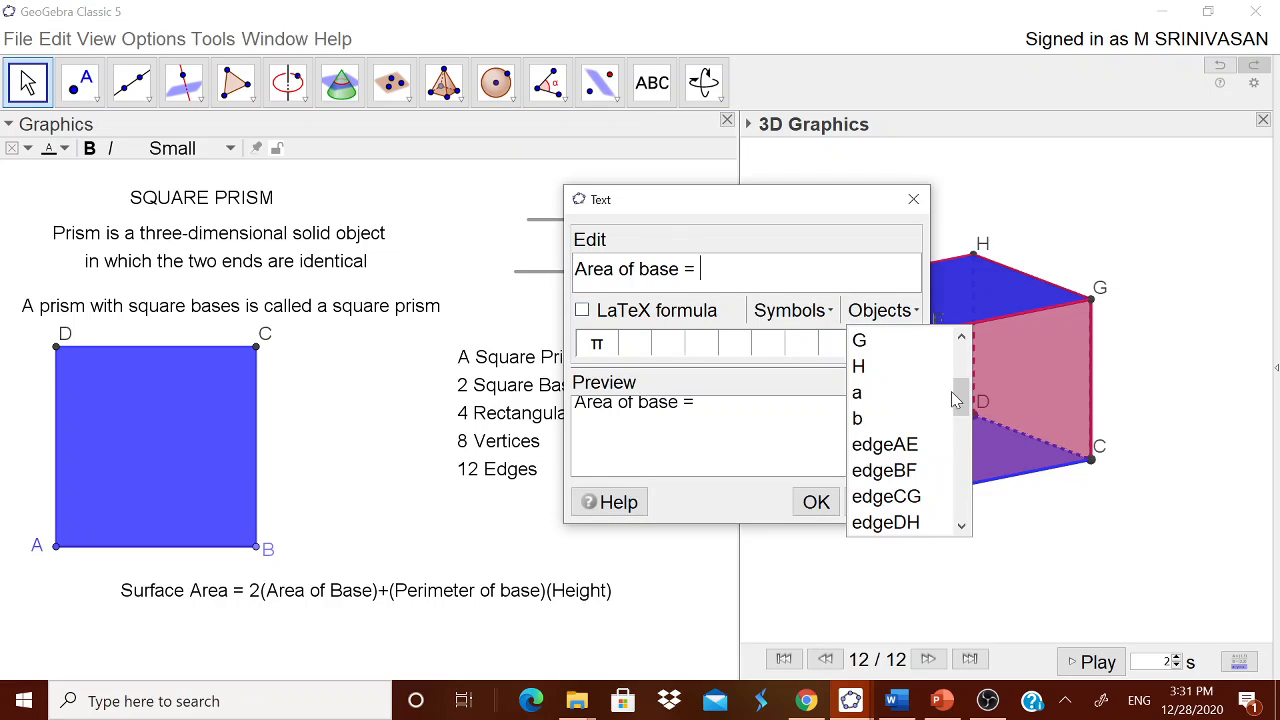
left_click_drag(955, 400, 958, 500)
left_click(900, 470)
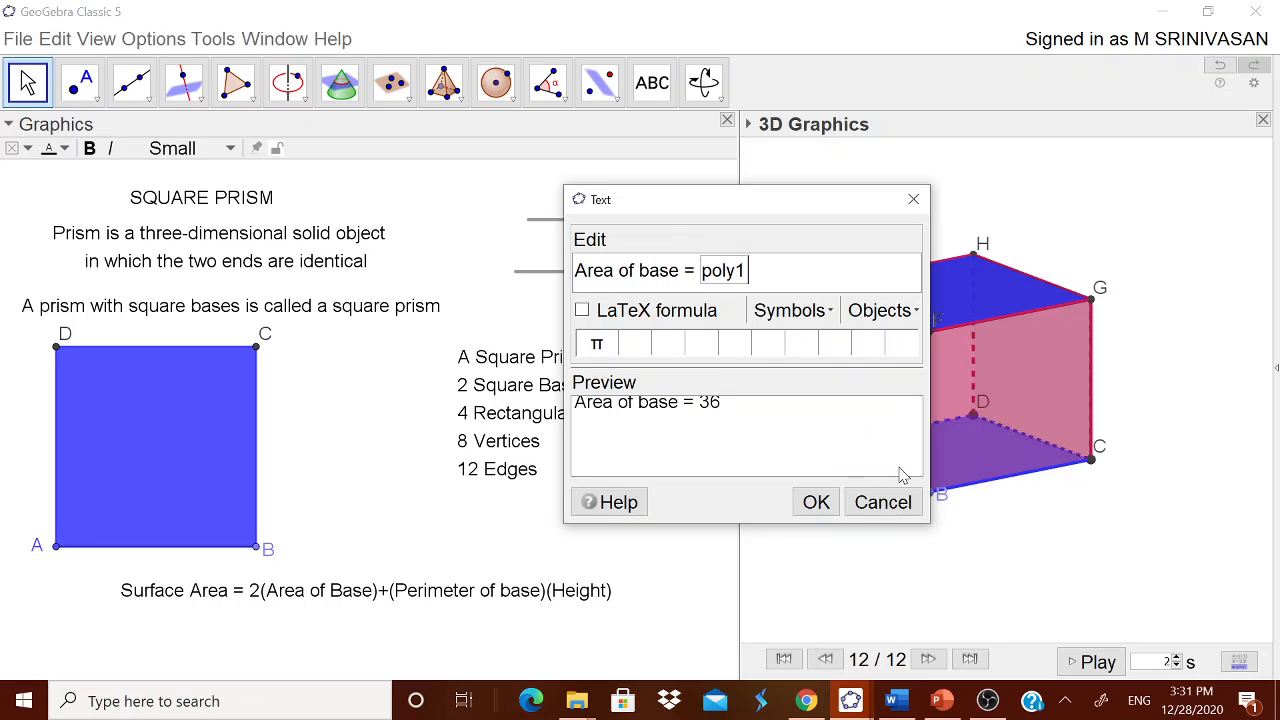
left_click(816, 502)
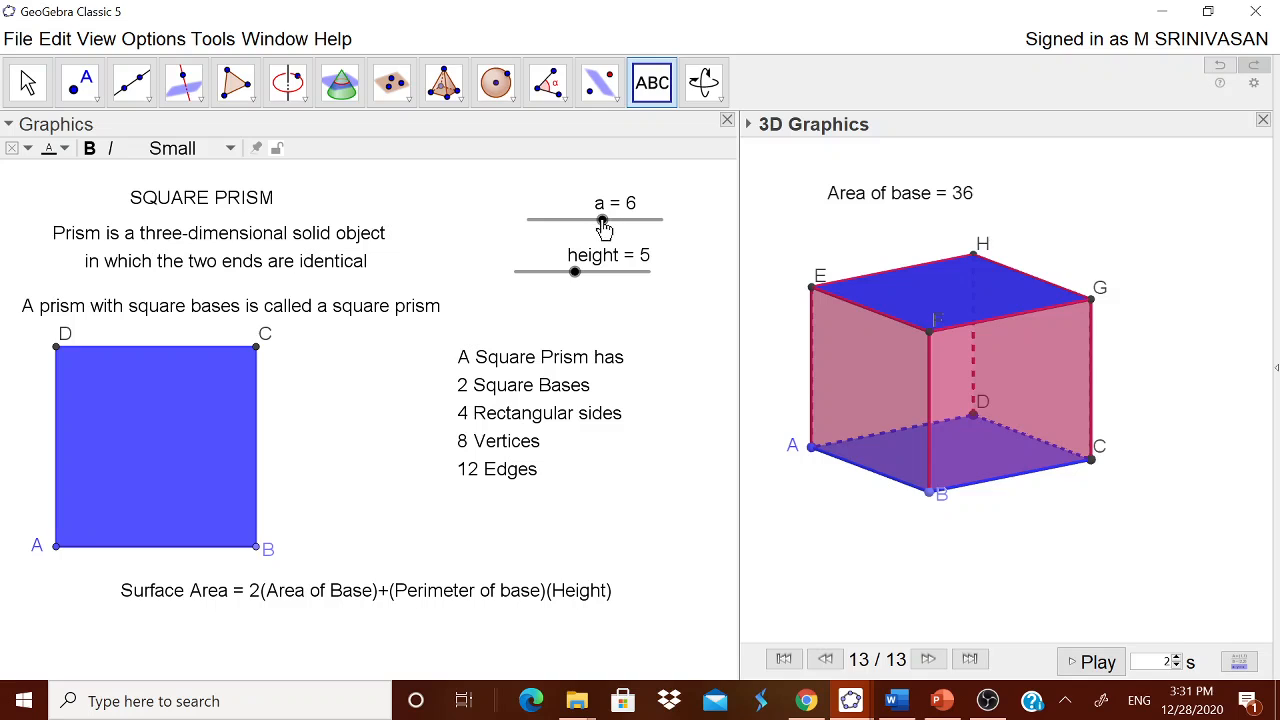
mouse_move(603, 220)
left_mouse_down()
mouse_move(663, 230)
mouse_move(591, 221)
left_mouse_up()
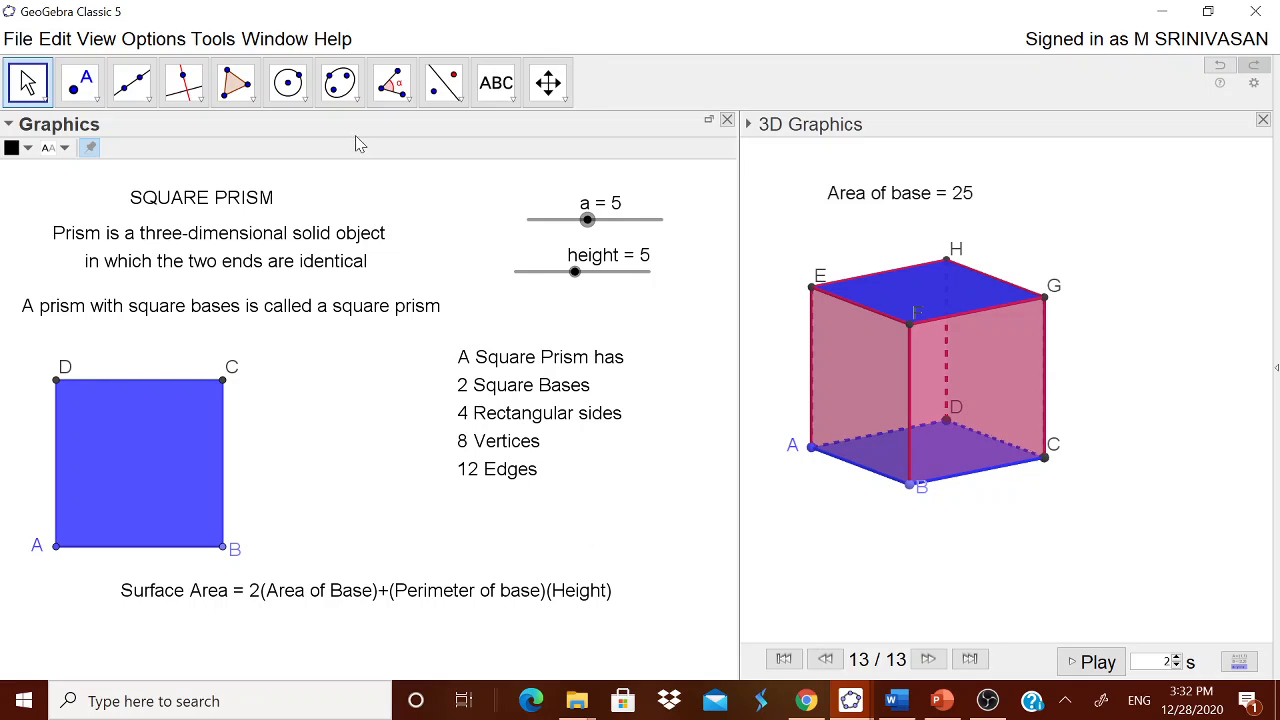
Measure the perimeter of square ABCD with the Distance or Length tool
left_click(405, 105)
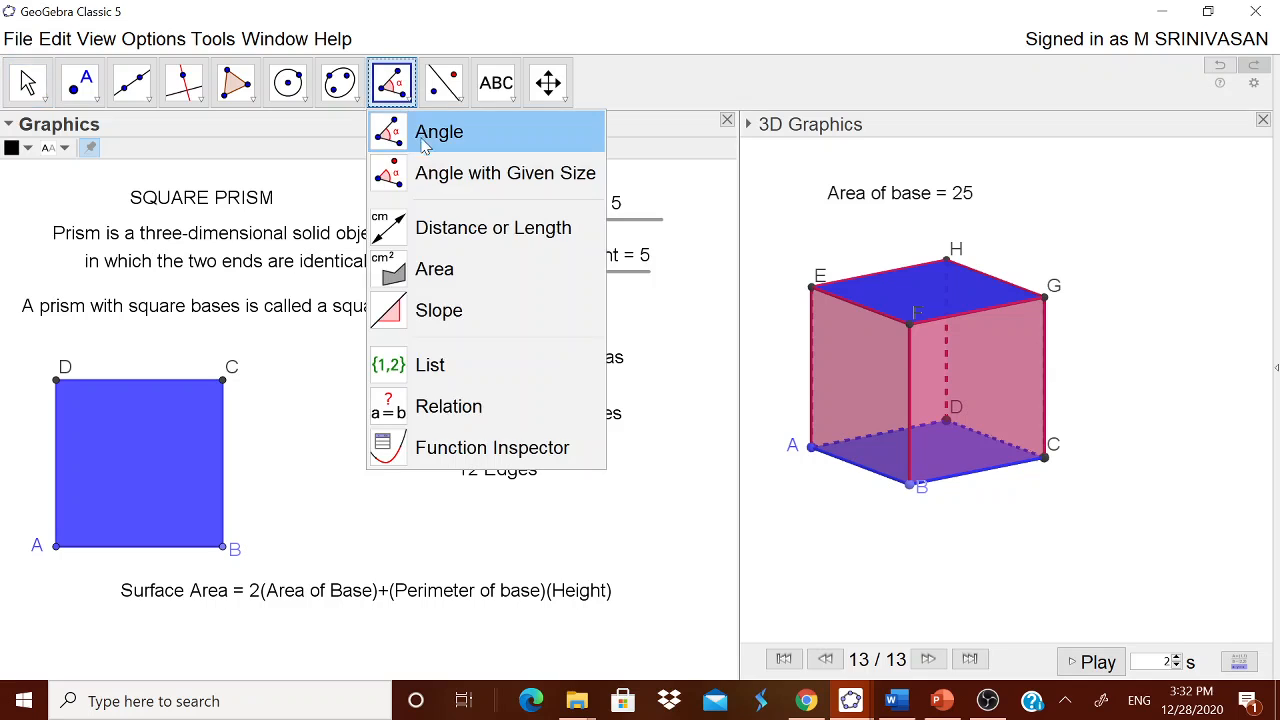
left_click(440, 228)
left_click(164, 452)
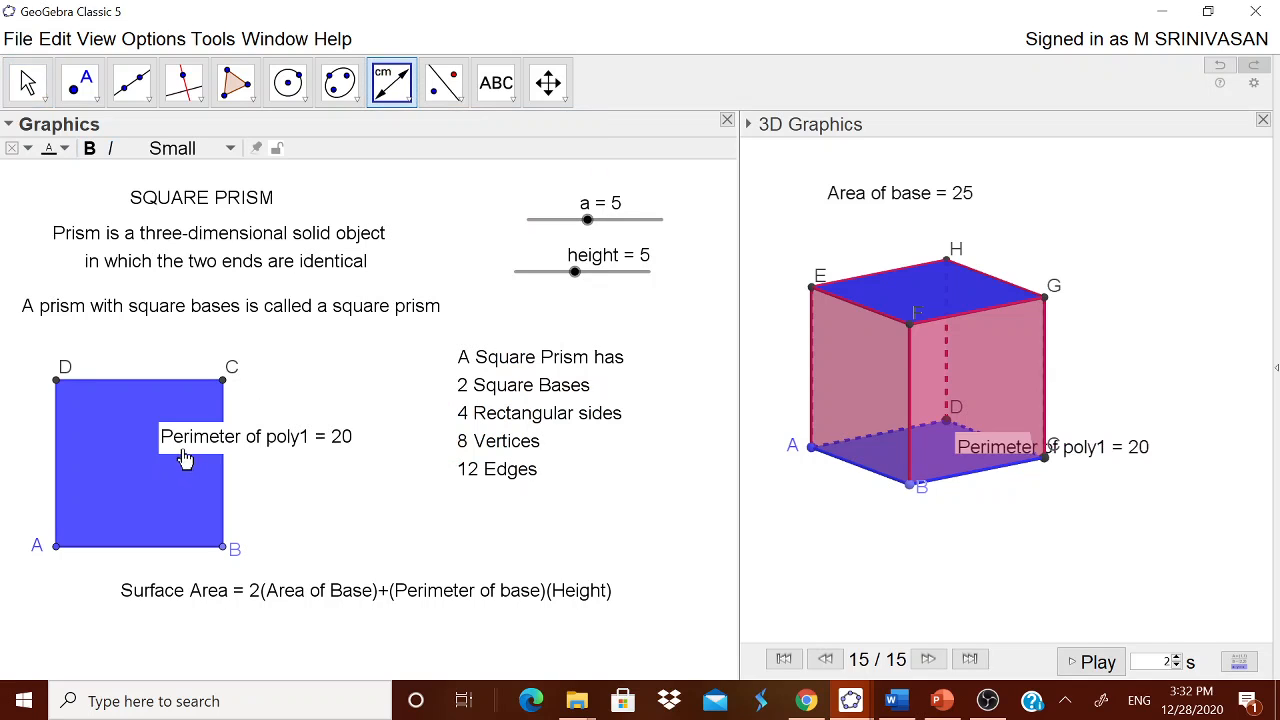
Add the text "Perimeter of base = " linked to object perimeterpoly1 in the 3D view, to the upper right of the prism
left_click(786, 209)
left_click(652, 88)
left_click(1131, 262)
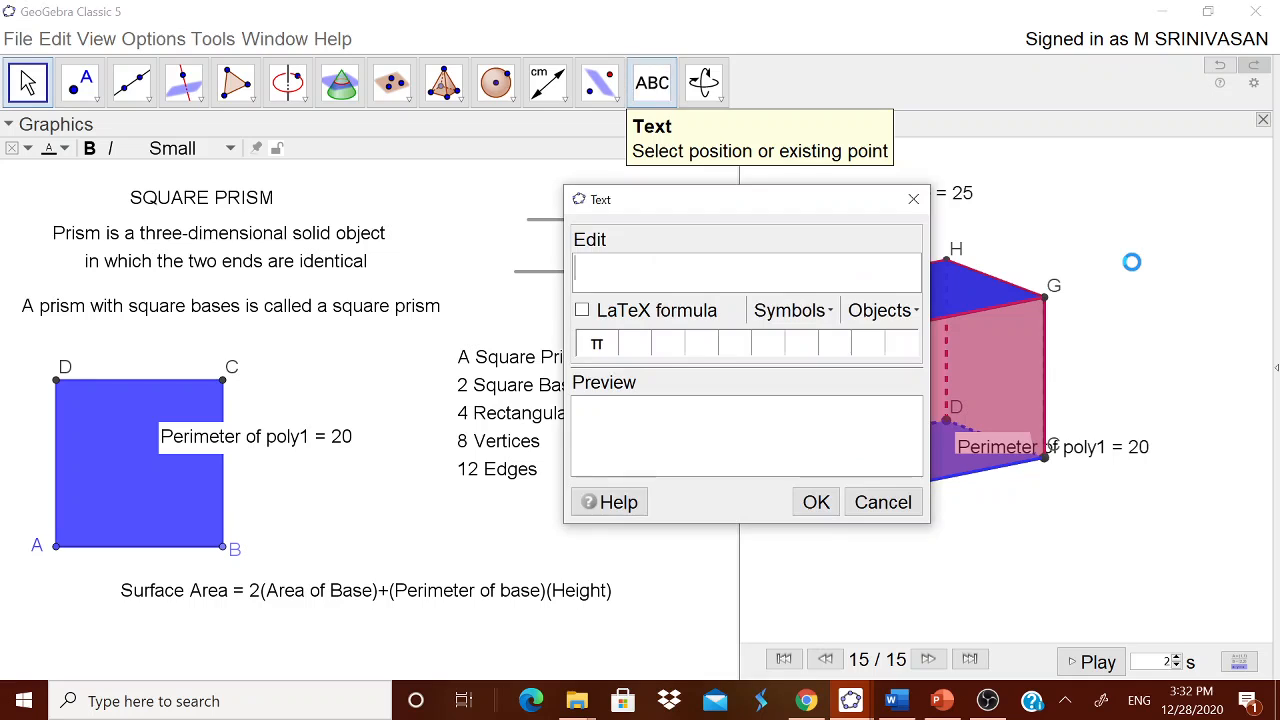
type("Perimtge")
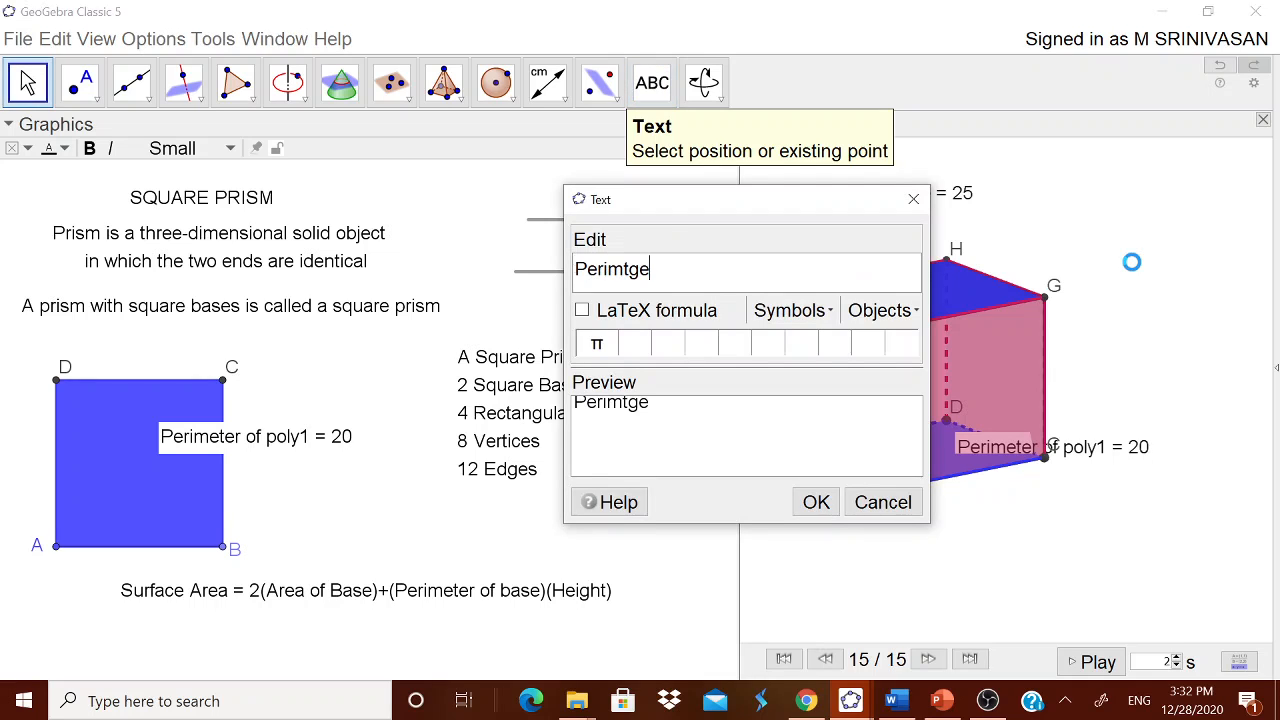
key("BackSpace")
key("BackSpace")
key("BackSpace")
type("eter of base =")
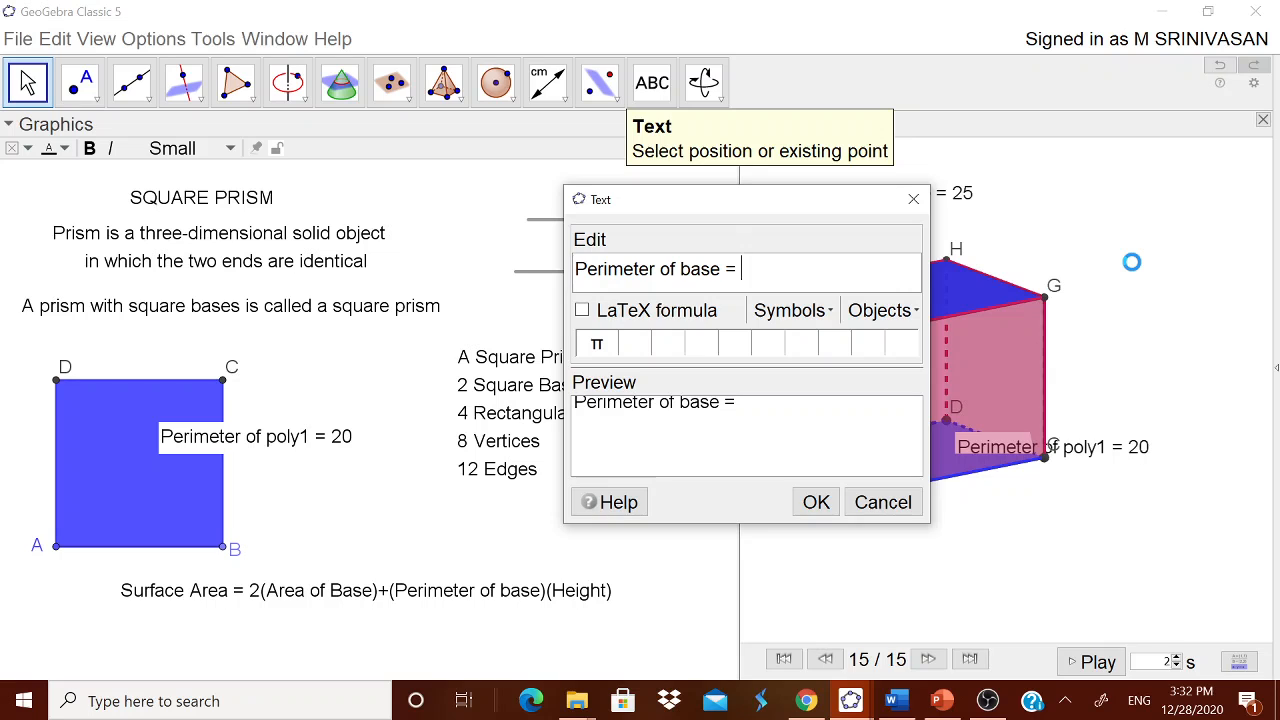
left_click(886, 312)
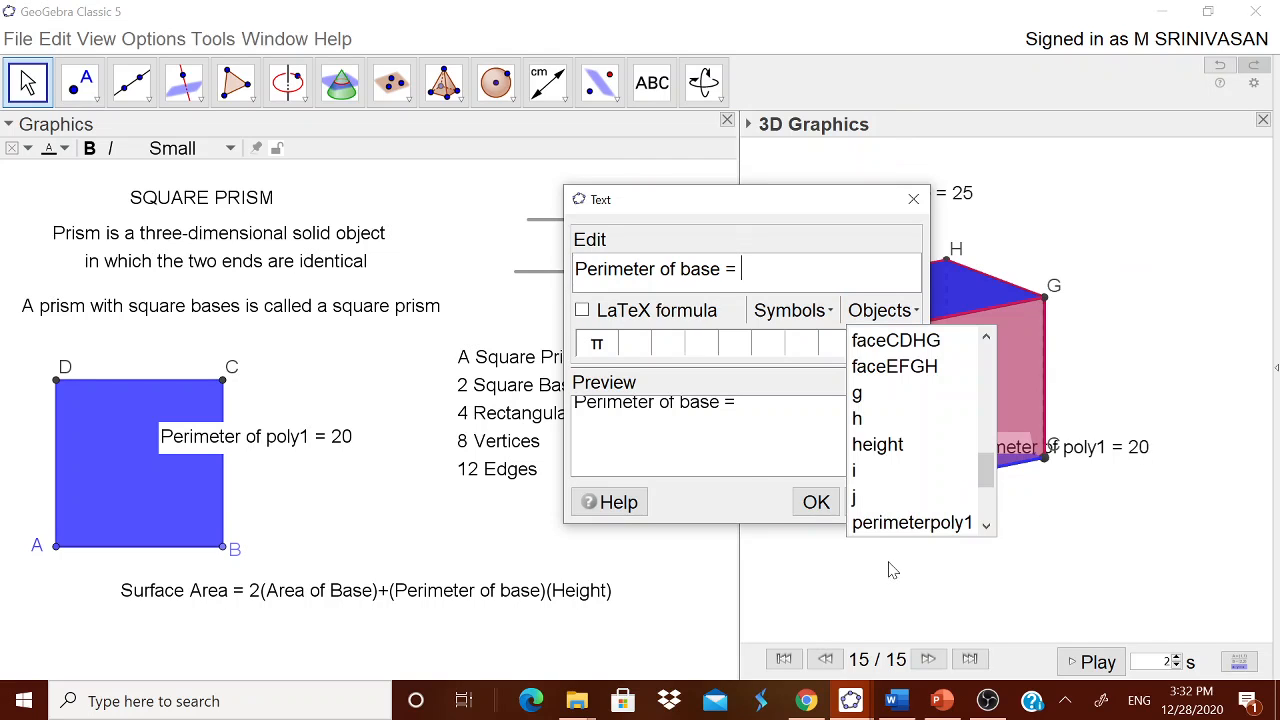
left_click(905, 524)
left_click(816, 502)
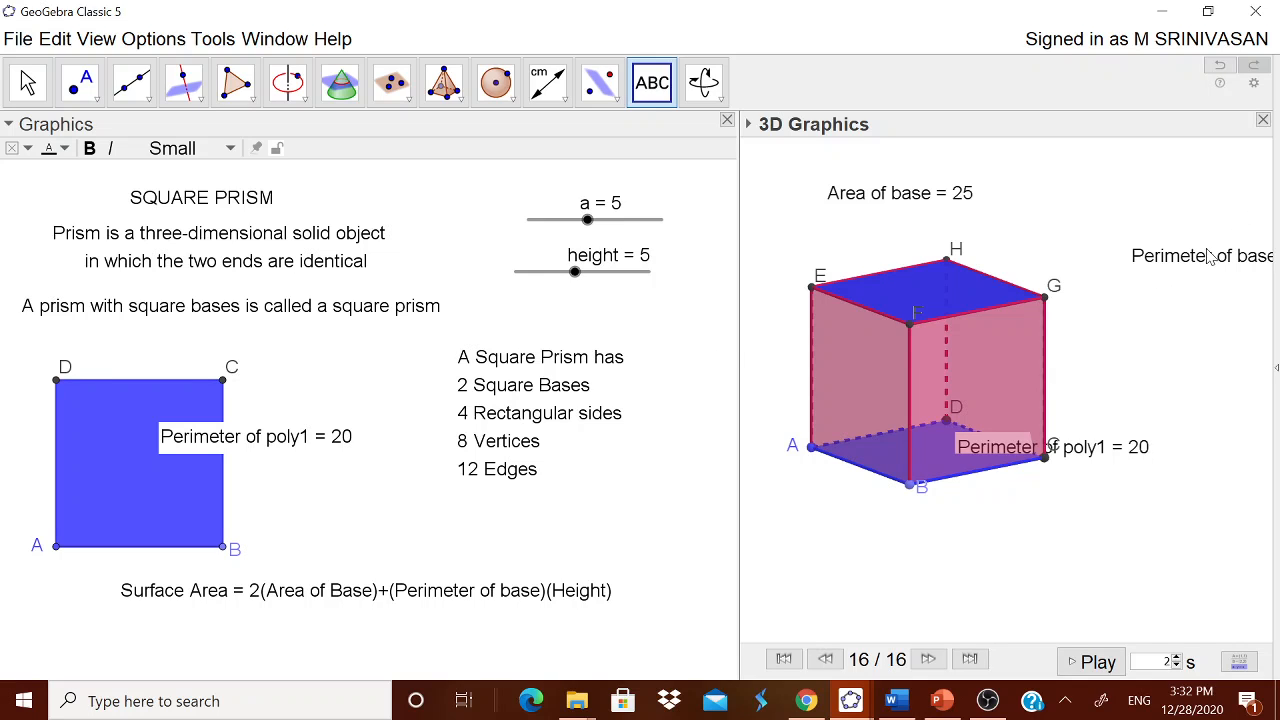
Move the perimeter of base text beside the area of base text above the prism, and select slider a
left_click_drag(1210, 257, 1082, 196)
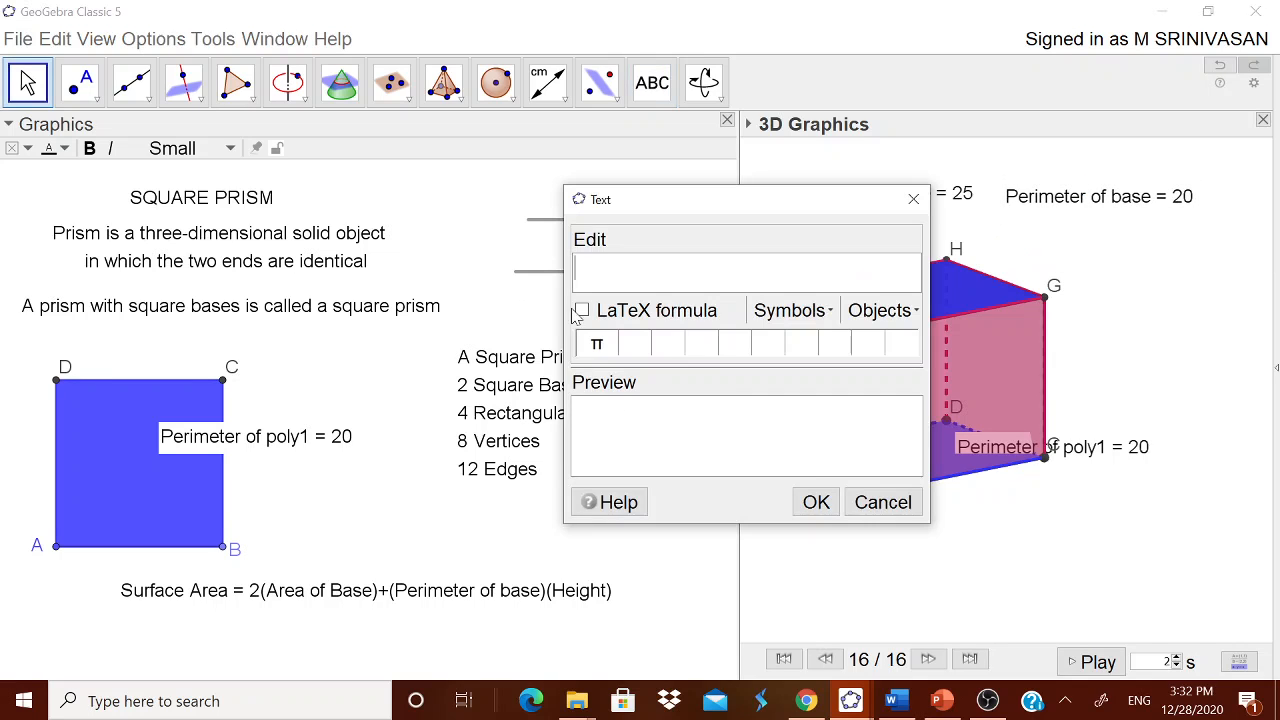
left_click(878, 502)
left_click(588, 221)
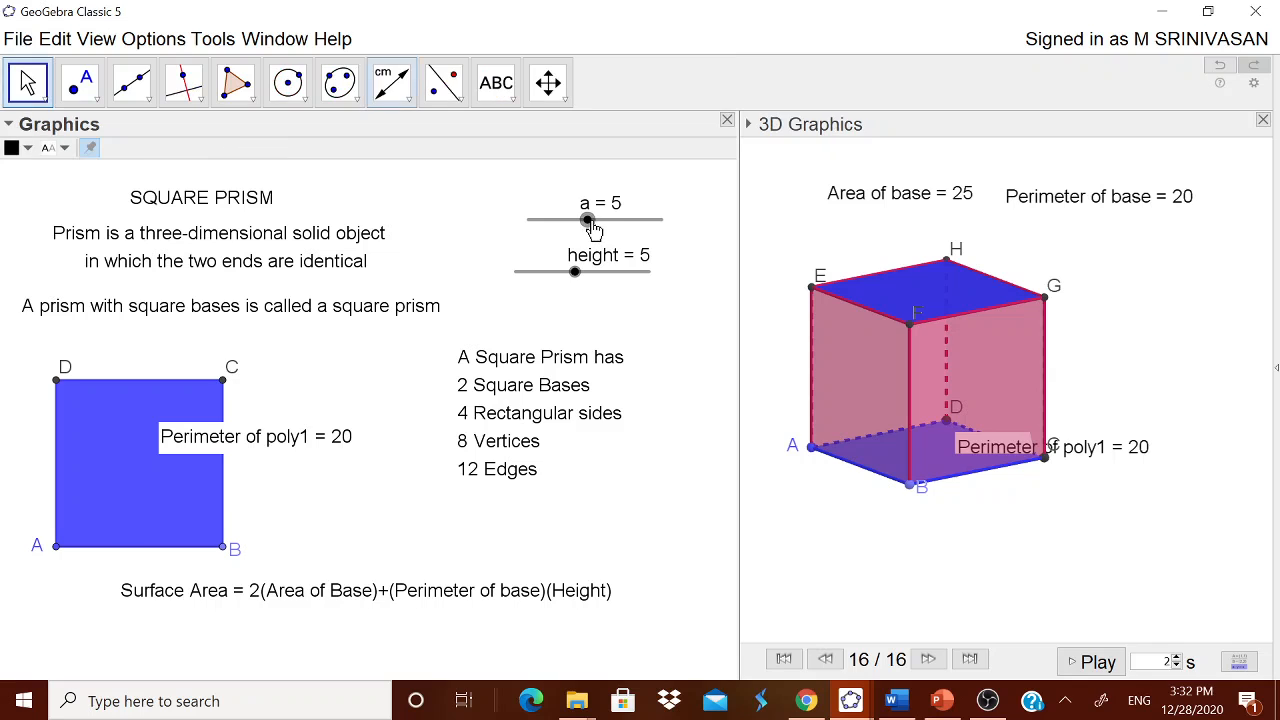